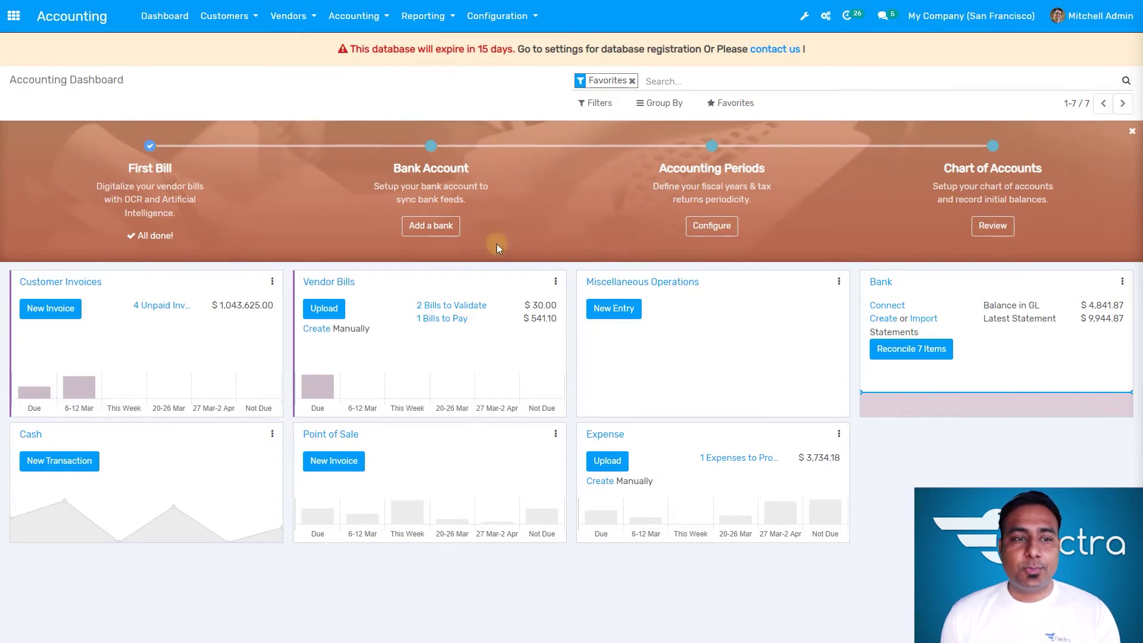
Step: Compare the first vendor bill import options, upload versus email, then close without continuing
{"action": "left_click", "coordinate": [158, 238]}
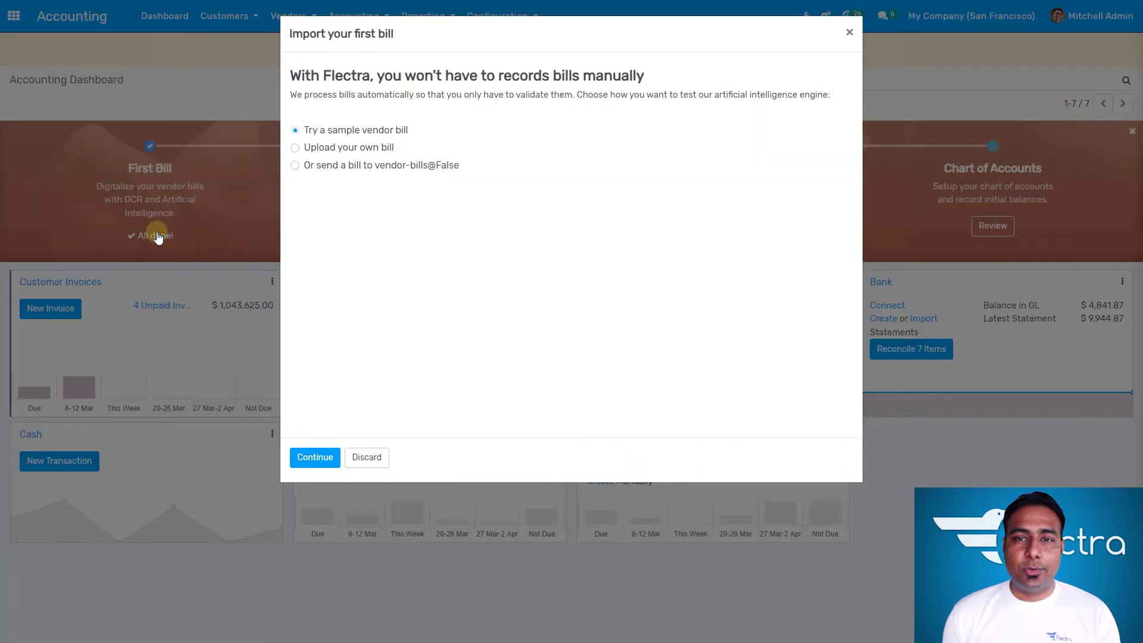
{"action": "left_click", "coordinate": [341, 149]}
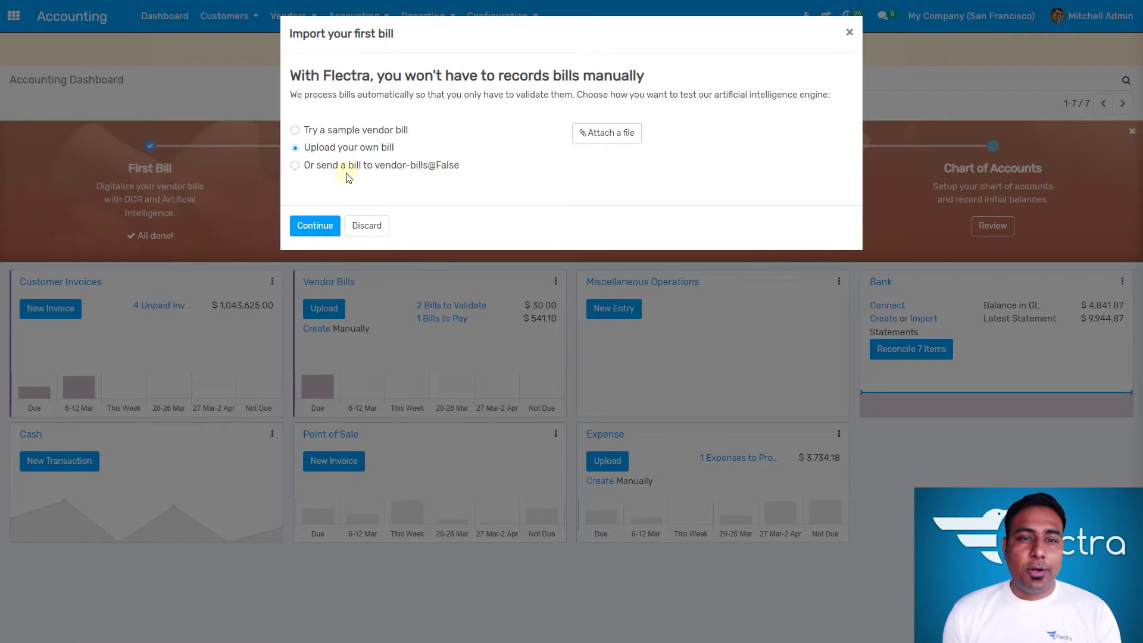
{"action": "left_click", "coordinate": [351, 173]}
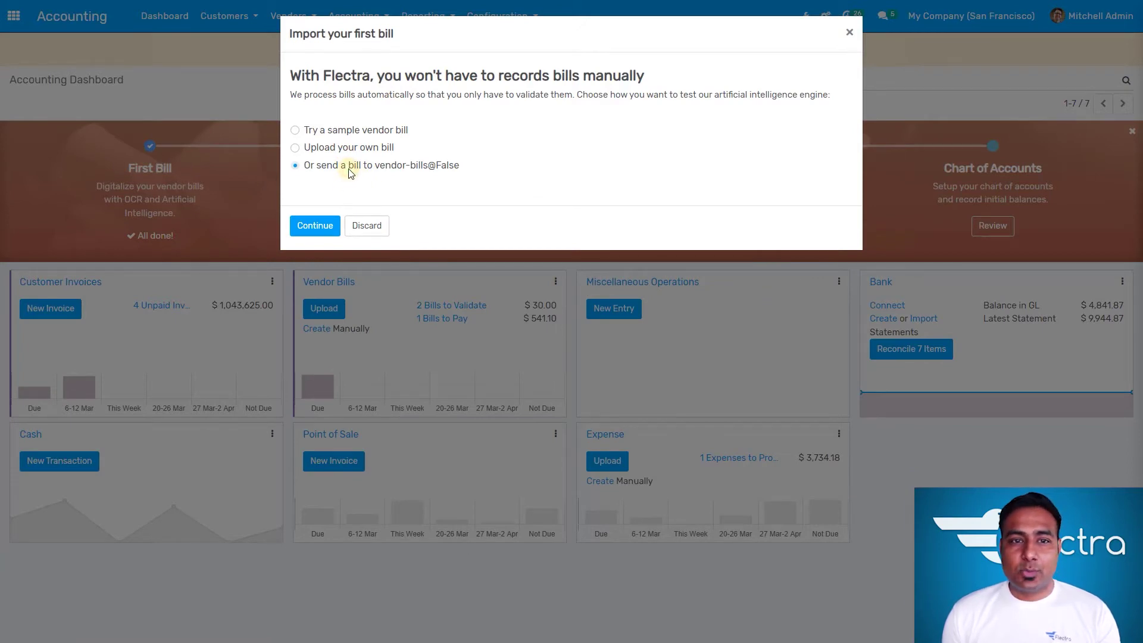
{"action": "left_click", "coordinate": [351, 149]}
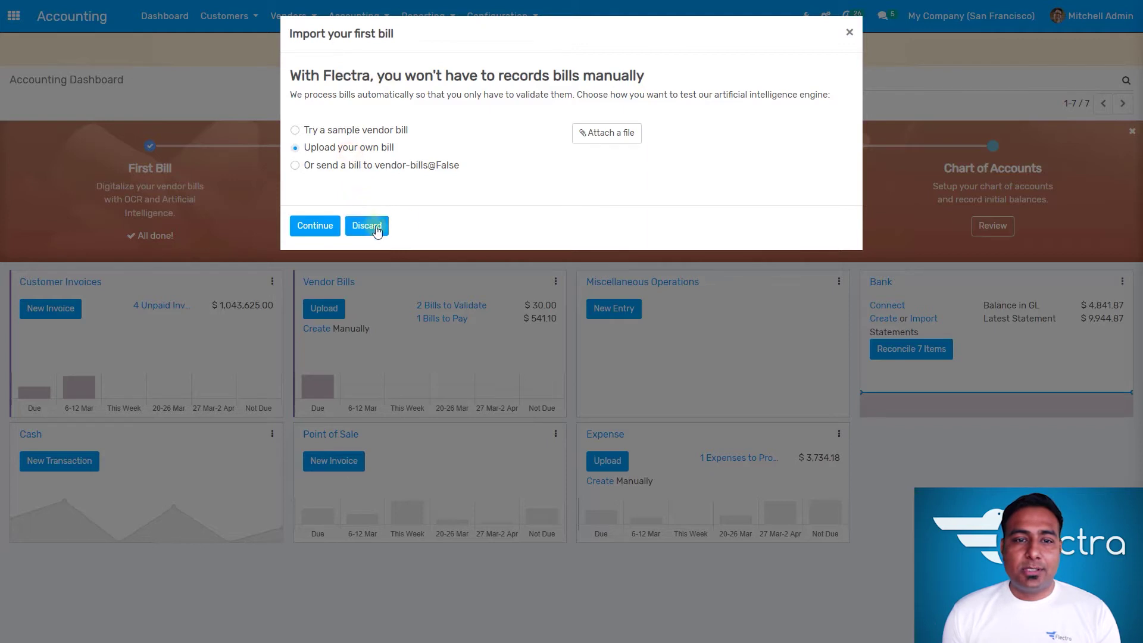
{"action": "left_click", "coordinate": [849, 33]}
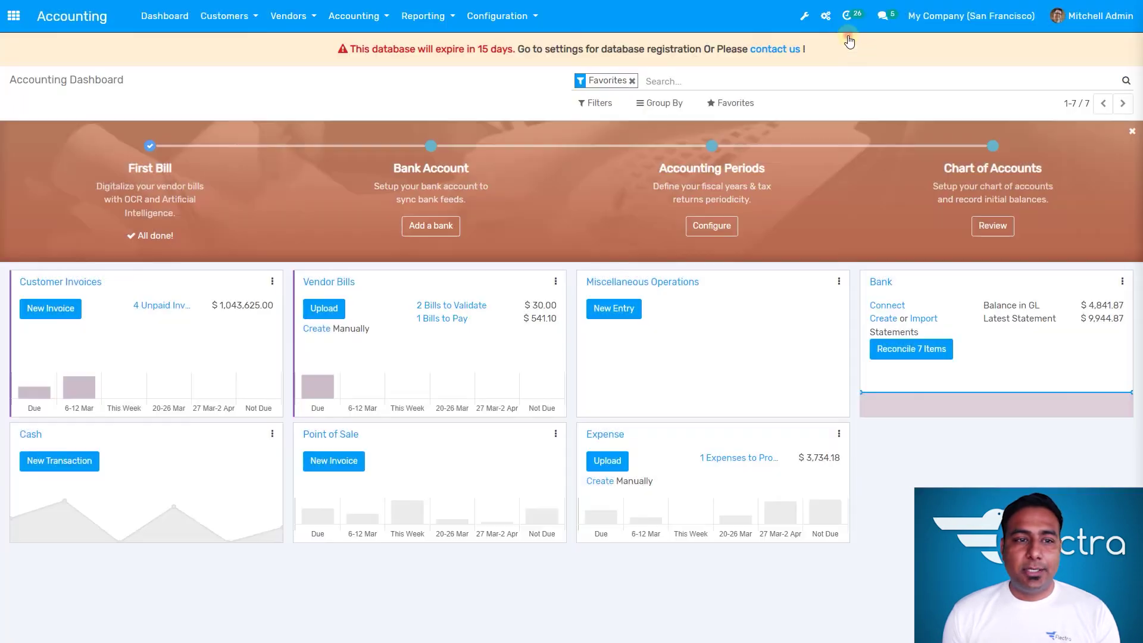
Step: Start adding a bank account and inspect its Account Number, Bank and BIC fields
{"action": "left_click", "coordinate": [427, 233]}
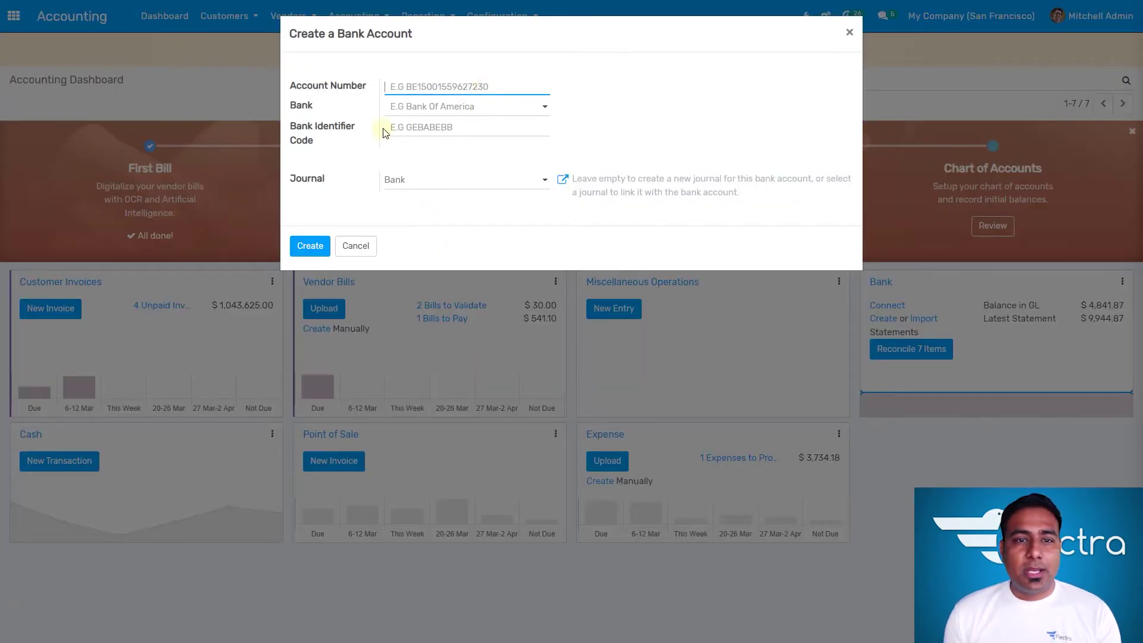
{"action": "left_click", "coordinate": [433, 88]}
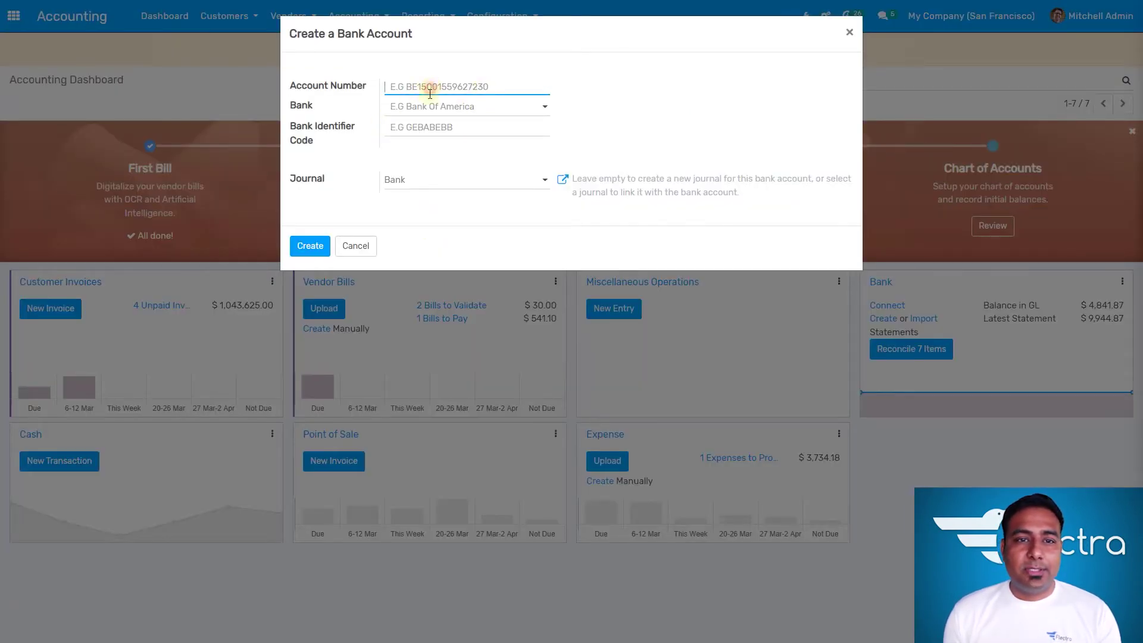
{"action": "left_click", "coordinate": [430, 107]}
{"action": "left_click", "coordinate": [430, 108]}
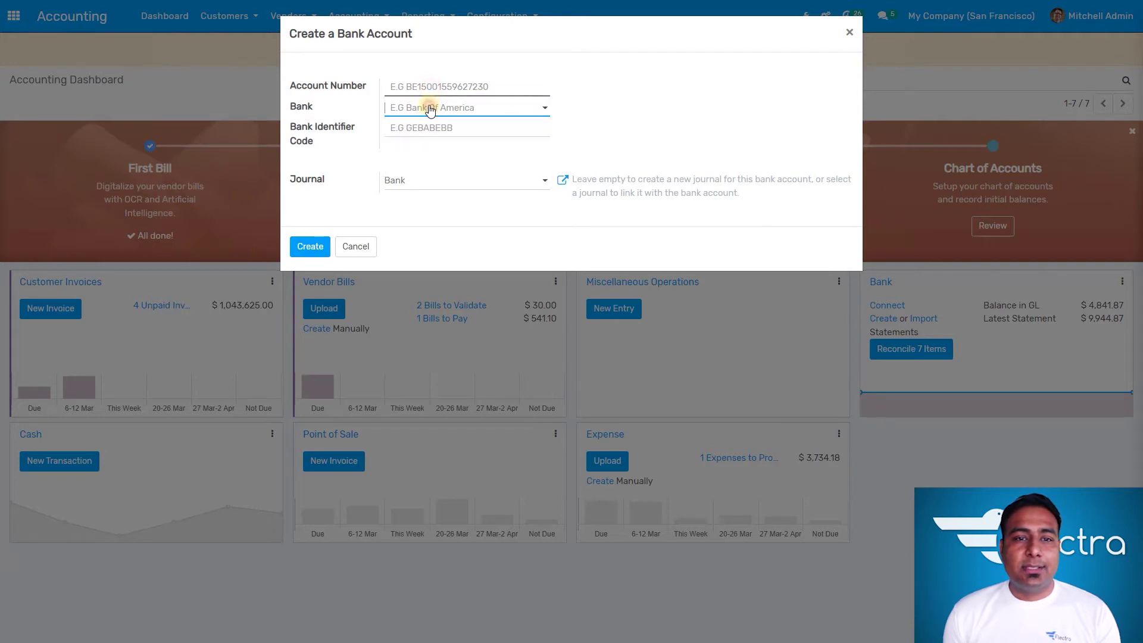
{"action": "left_click", "coordinate": [436, 128]}
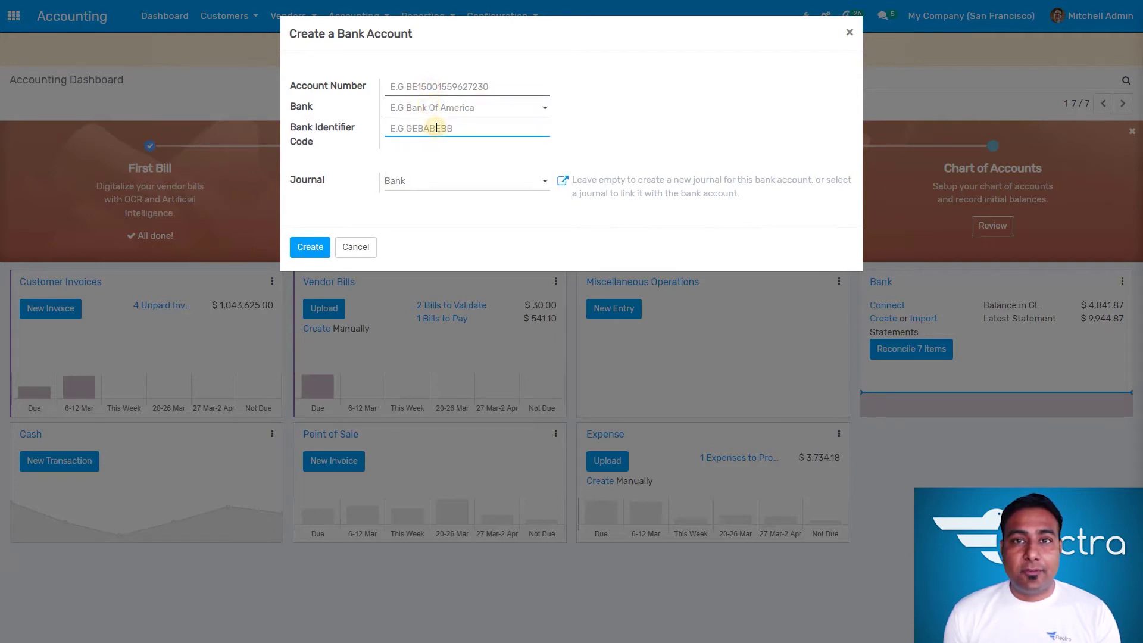
{"action": "left_click", "coordinate": [584, 133]}
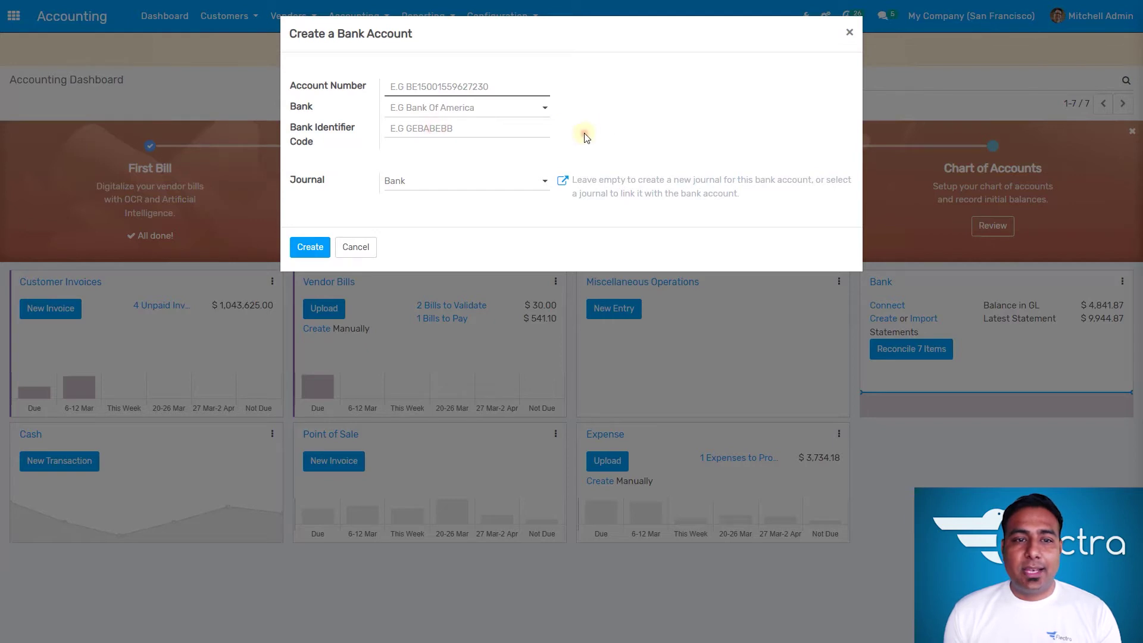
Step: Open the linked Bank journal's settings, keep its type as Bank, and discard the form
{"action": "left_click", "coordinate": [560, 187]}
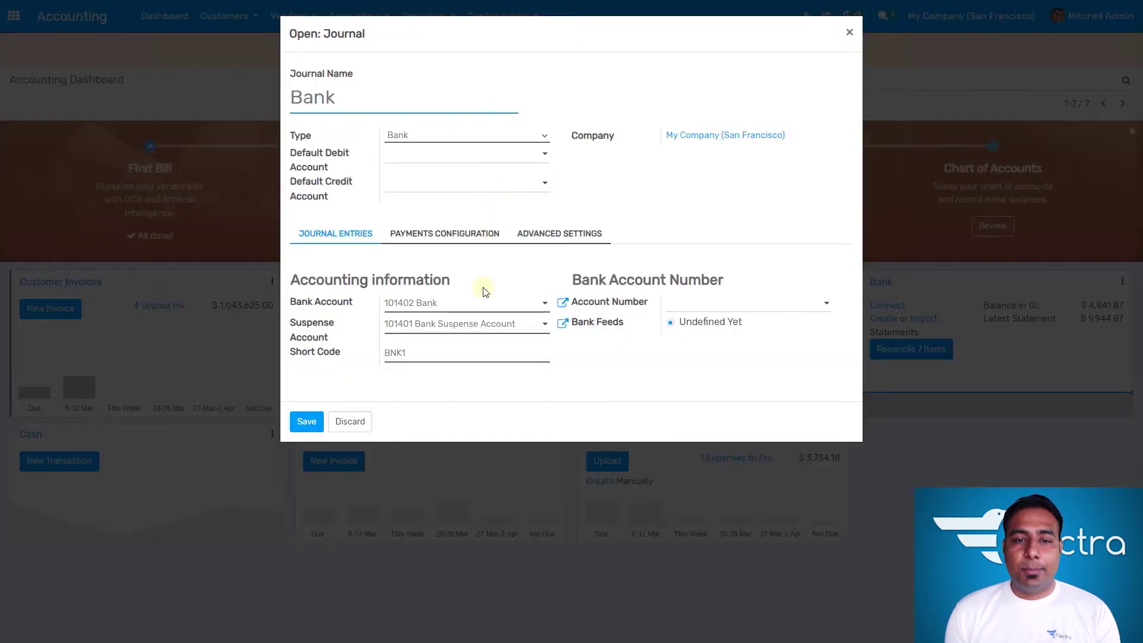
{"action": "left_click", "coordinate": [536, 136]}
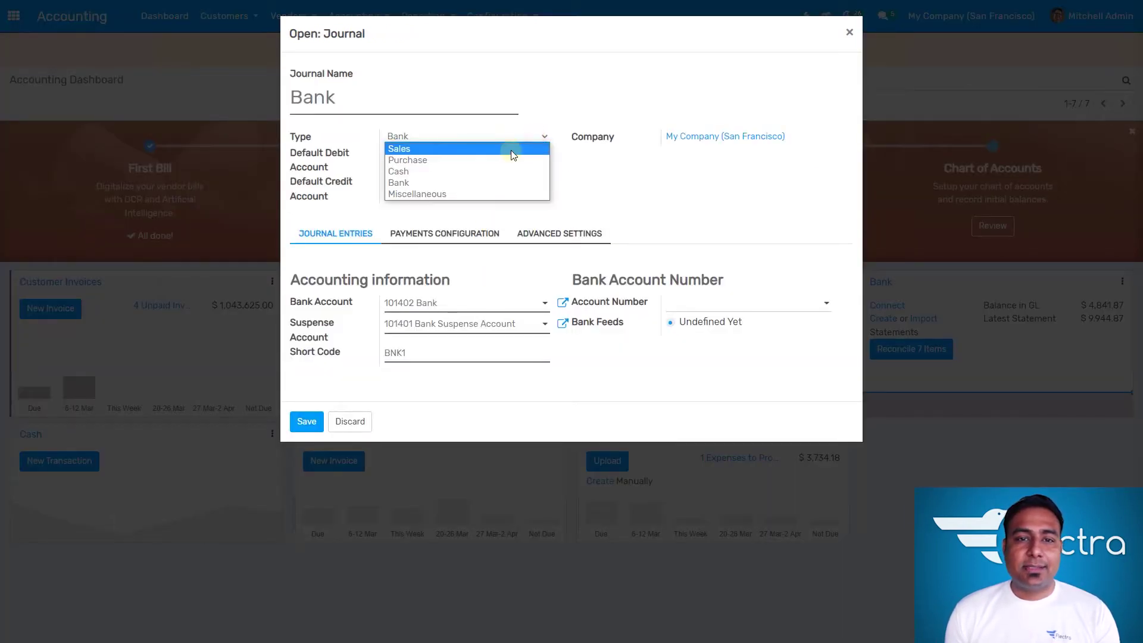
{"action": "left_click", "coordinate": [537, 185]}
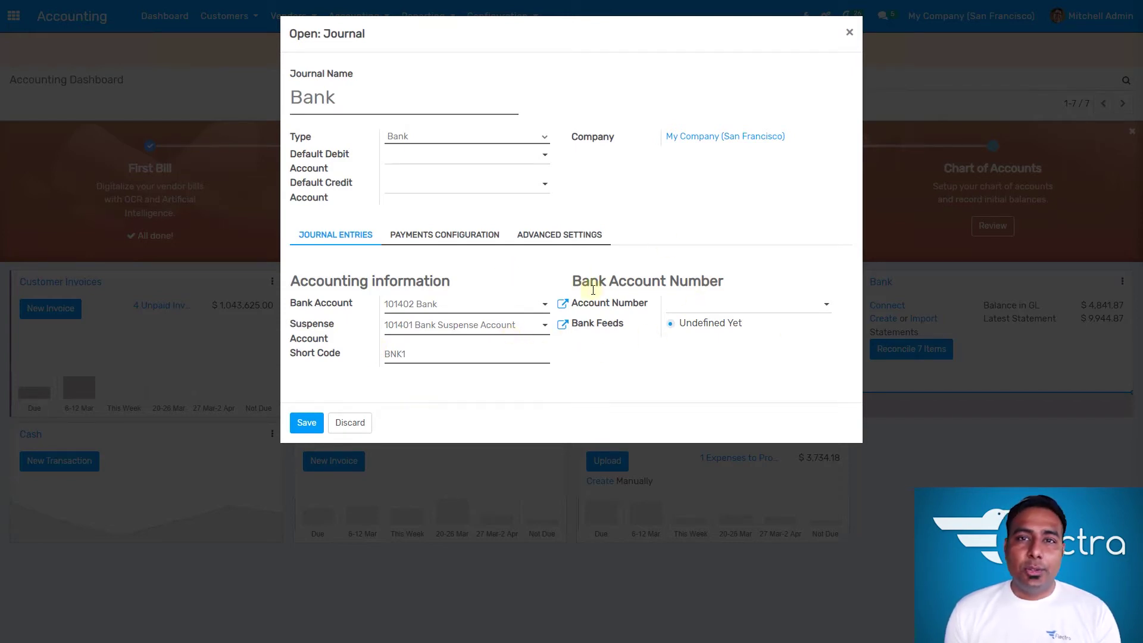
{"action": "left_click", "coordinate": [357, 428]}
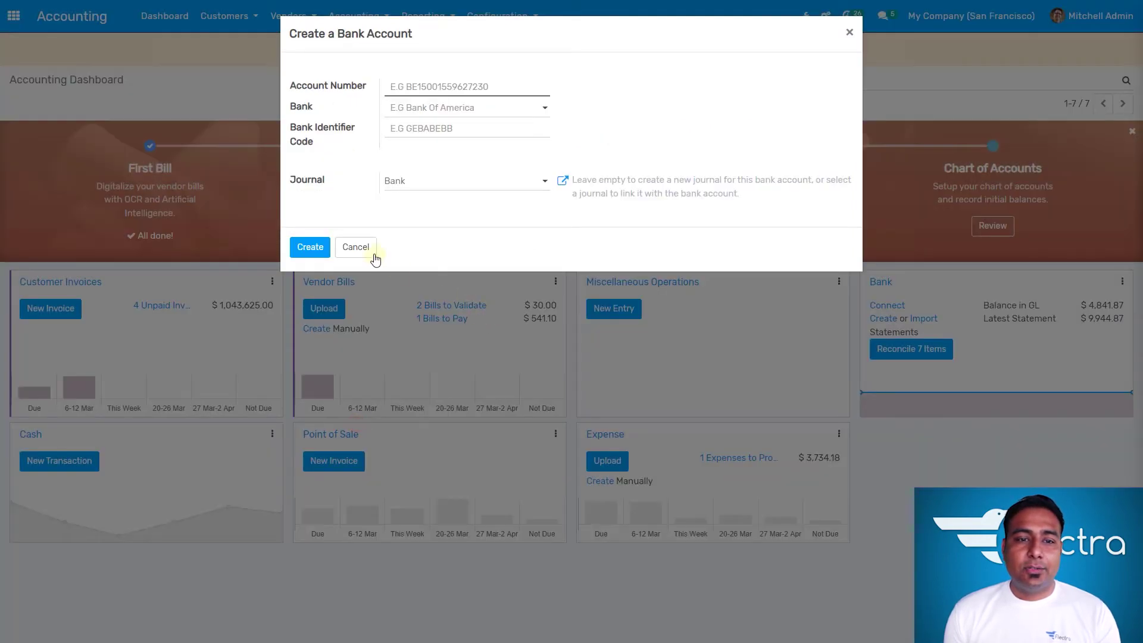
Step: Cancel the bank setup and apply a fiscal year opening 01/01/2022 and ending 31 December
{"action": "left_click", "coordinate": [356, 247]}
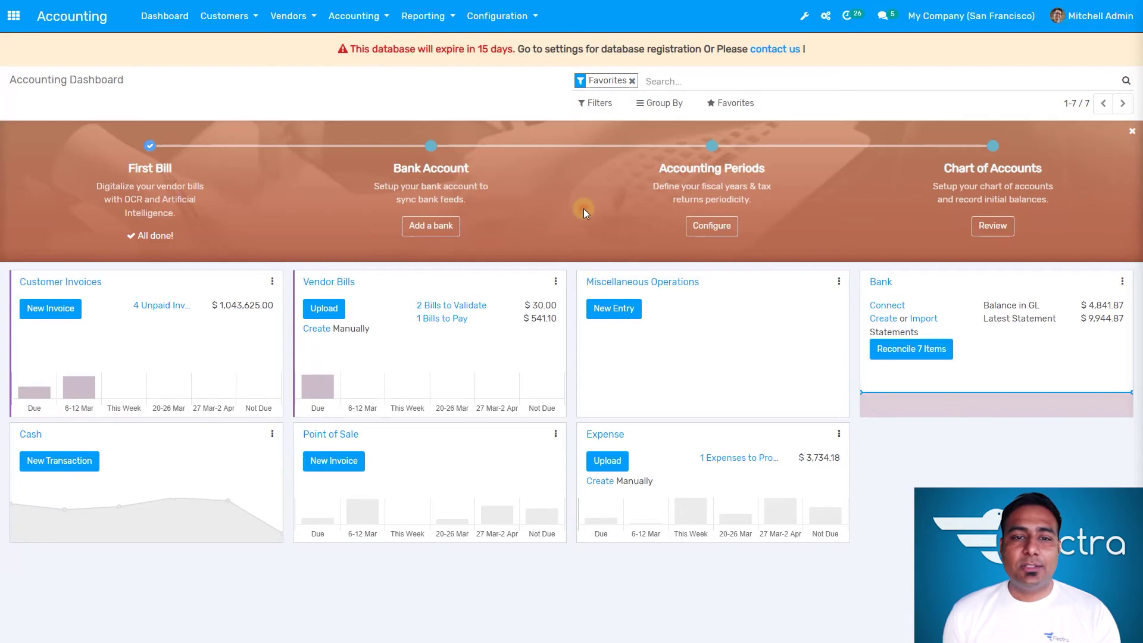
{"action": "left_click", "coordinate": [722, 232]}
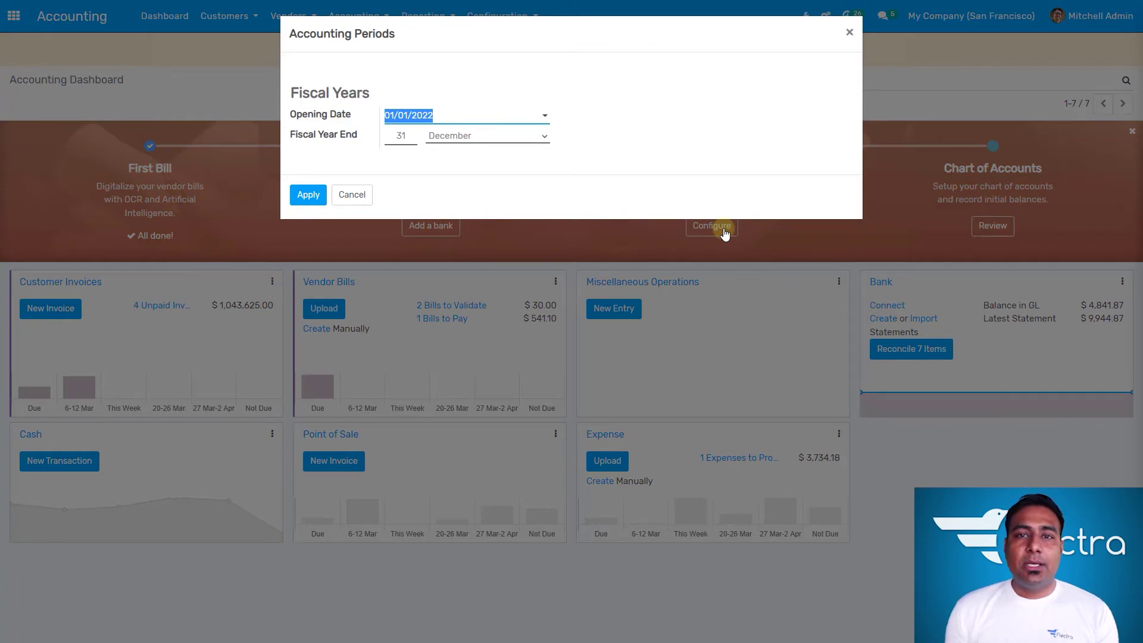
{"action": "left_click", "coordinate": [530, 134]}
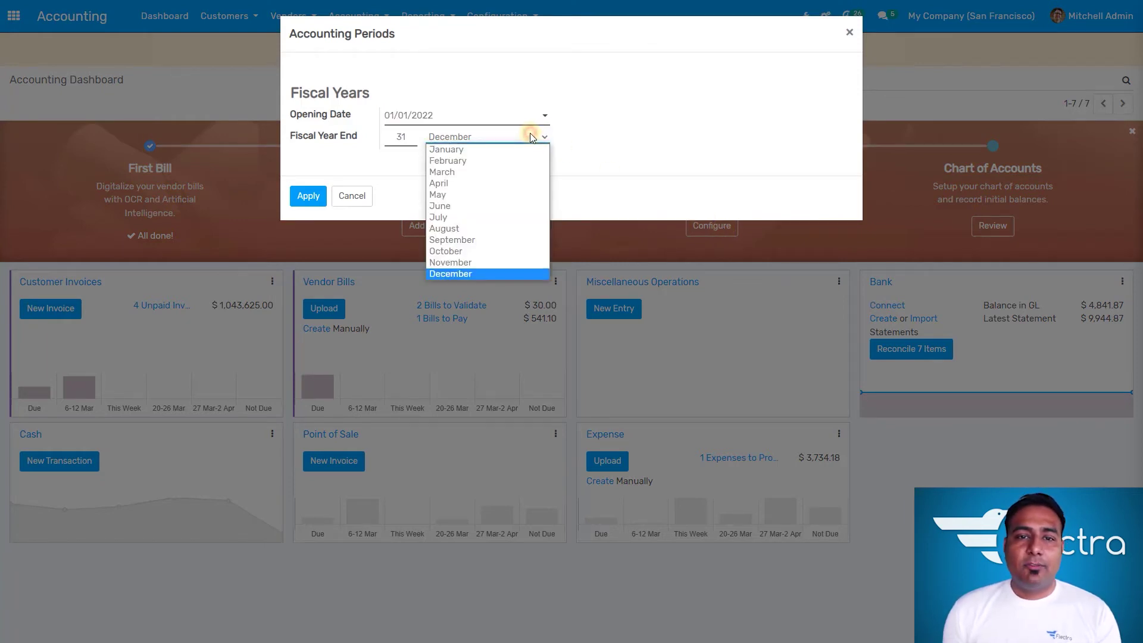
{"action": "left_click", "coordinate": [482, 273]}
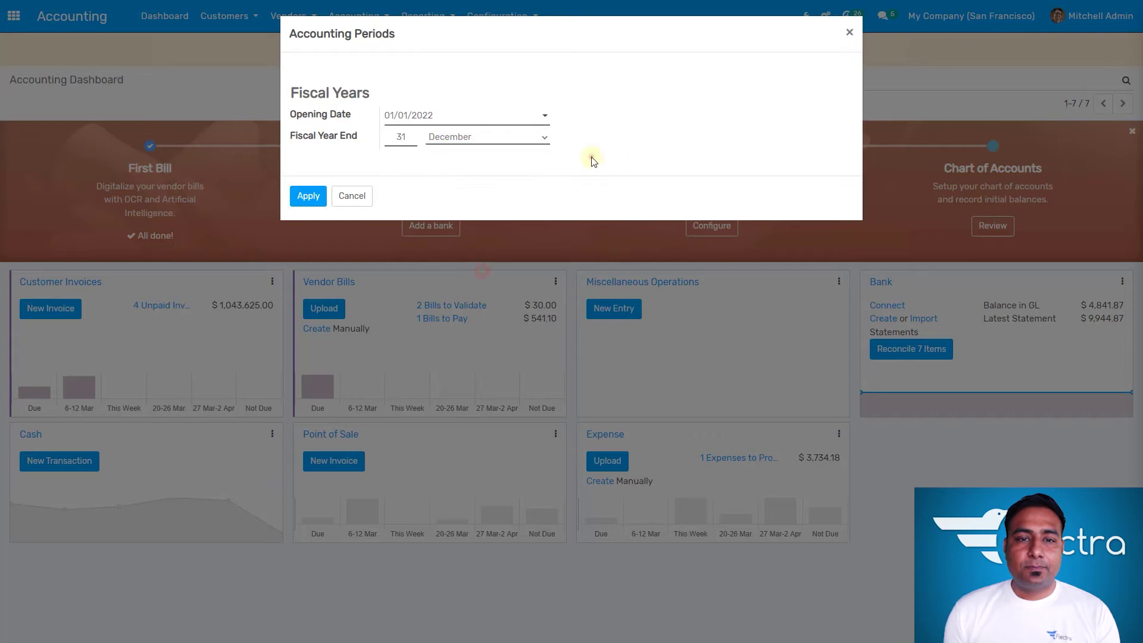
{"action": "left_click", "coordinate": [456, 121]}
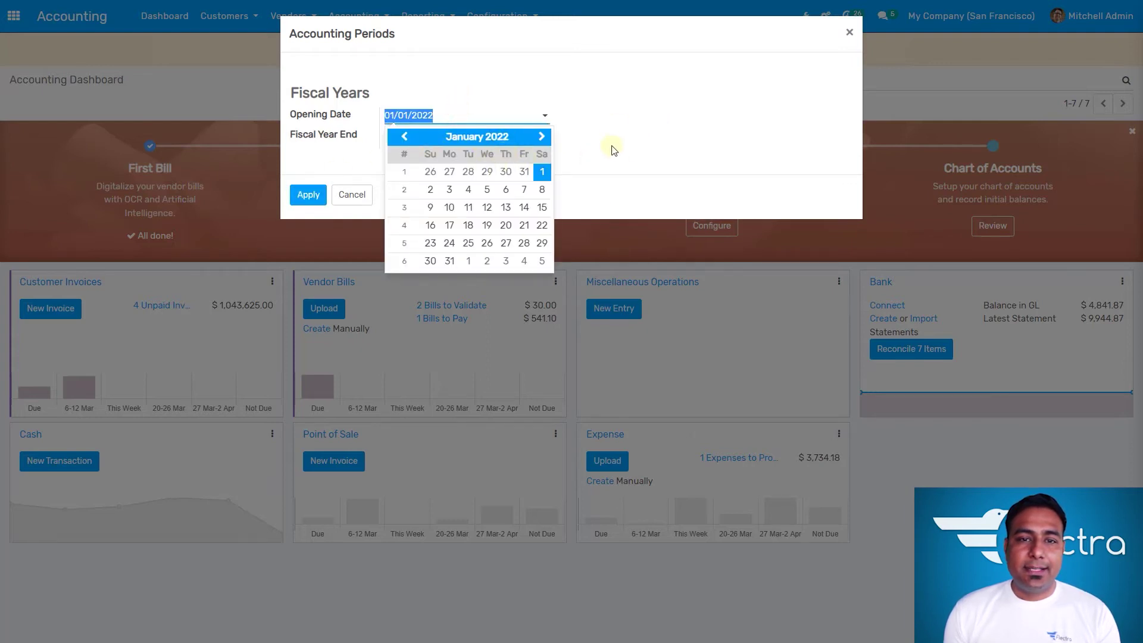
{"action": "left_click", "coordinate": [614, 150]}
{"action": "left_click", "coordinate": [306, 195]}
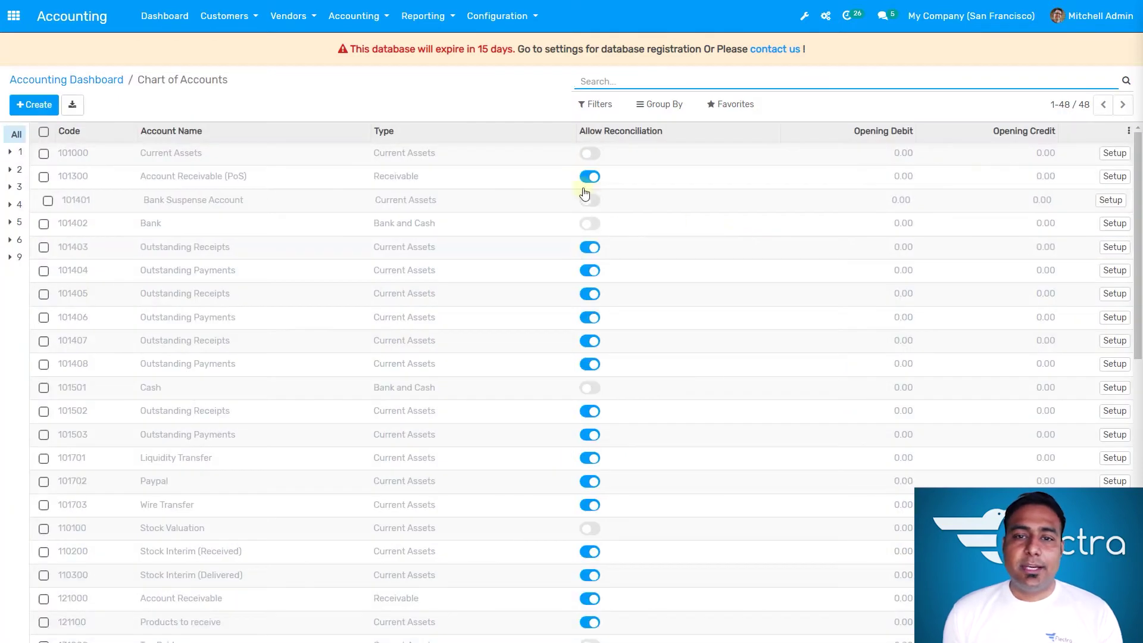
Step: Group the accounts by Account Type into 14 groups, such as Receivable and Current Assets
{"action": "left_click", "coordinate": [666, 105]}
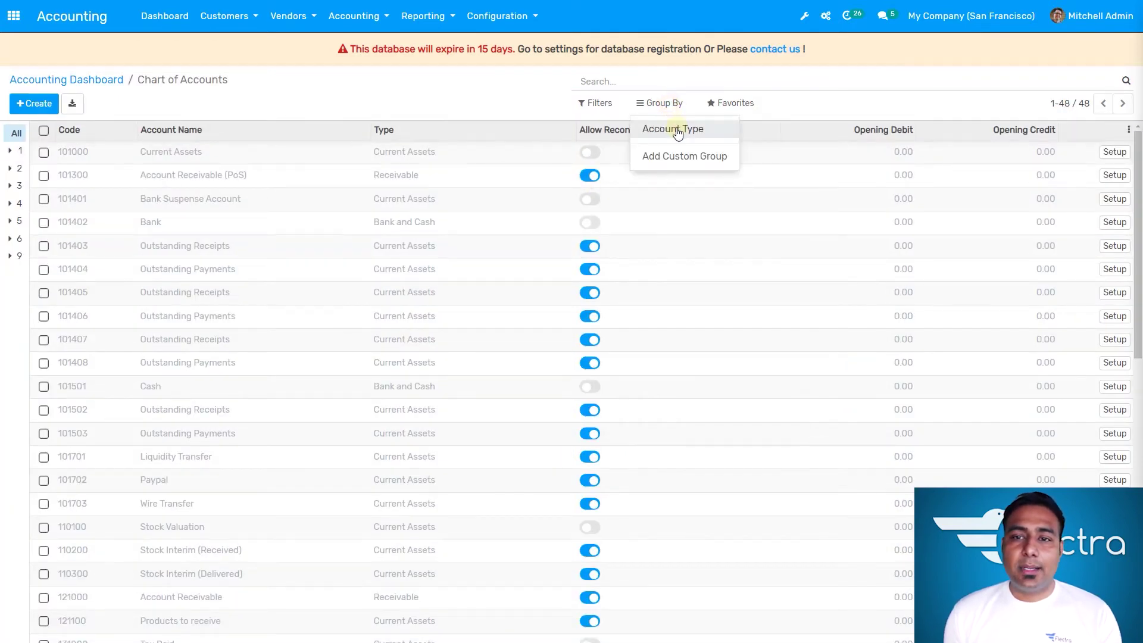
{"action": "left_click", "coordinate": [674, 130]}
{"action": "left_click", "coordinate": [481, 102]}
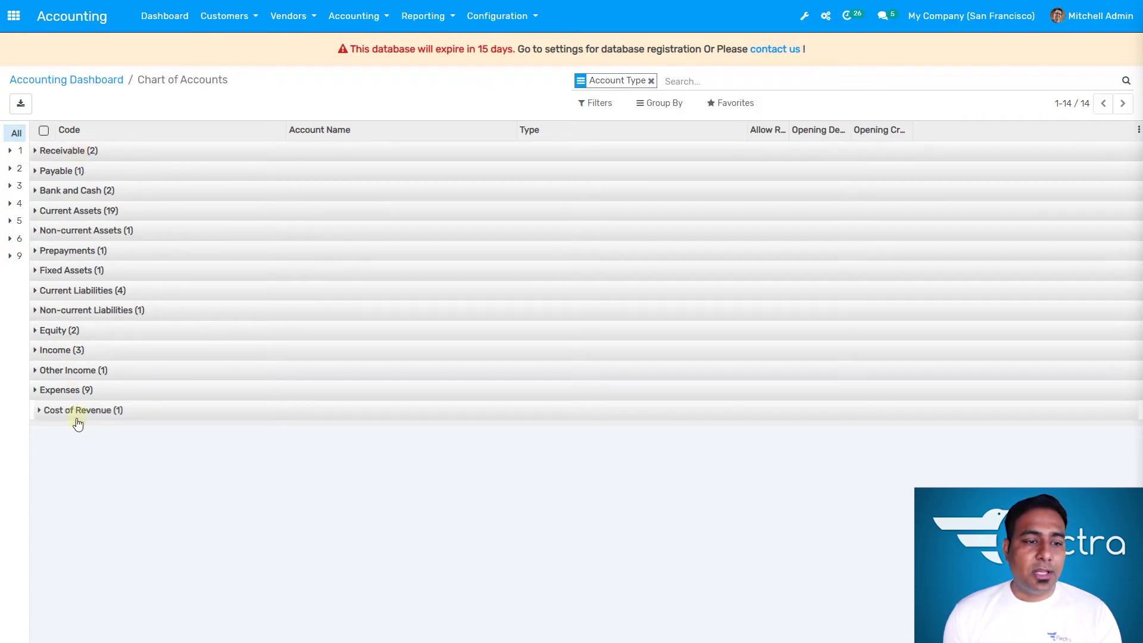
{"action": "left_click", "coordinate": [314, 96]}
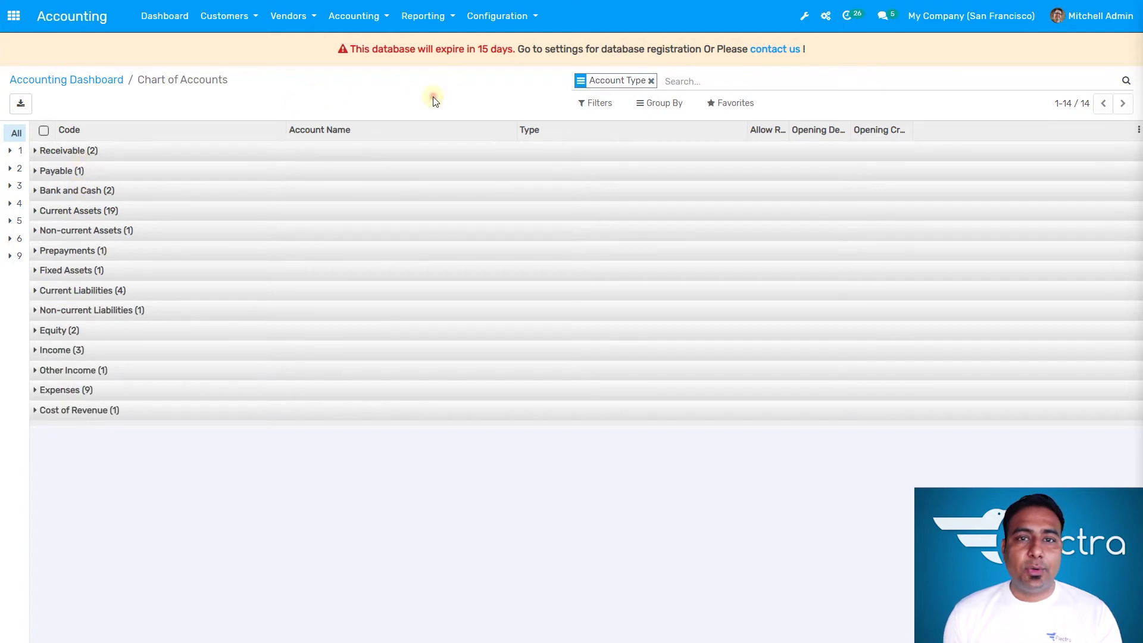
{"action": "left_click", "coordinate": [524, 27]}
Step: Open the Chart of Accounts list from Configuration and scroll through the accounts
{"action": "left_click", "coordinate": [364, 99]}
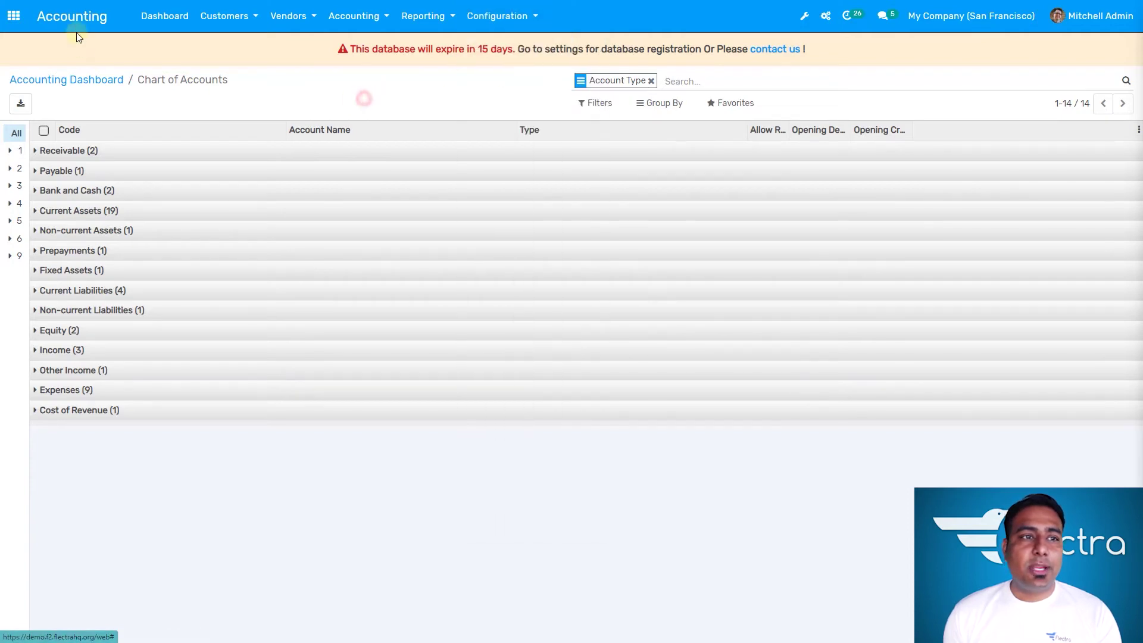
{"action": "left_click", "coordinate": [74, 19]}
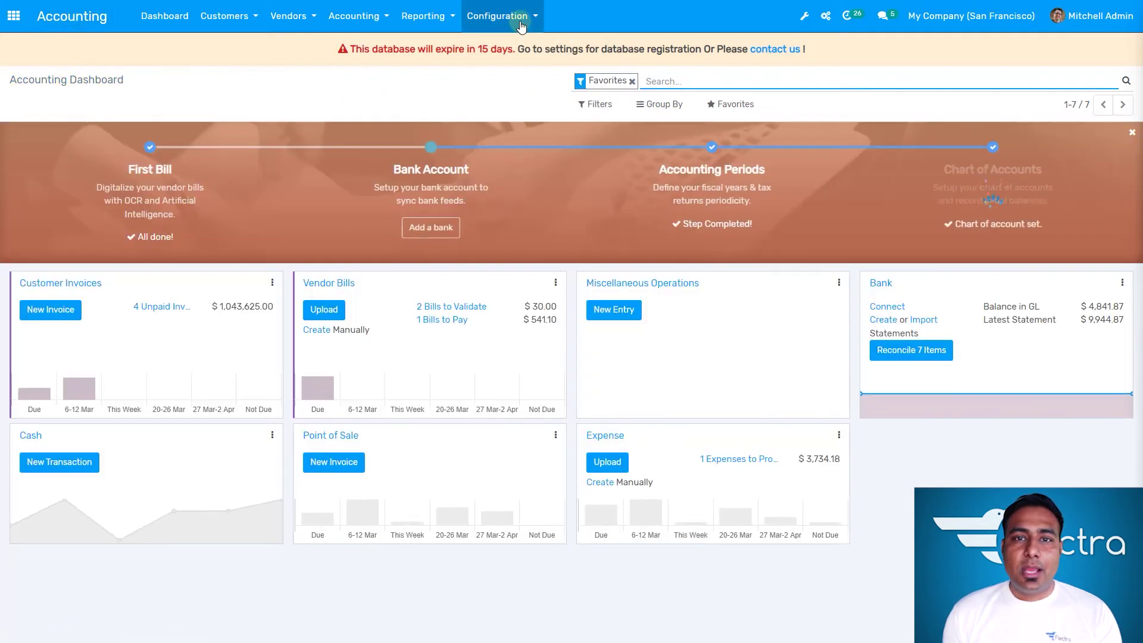
{"action": "left_click", "coordinate": [521, 24]}
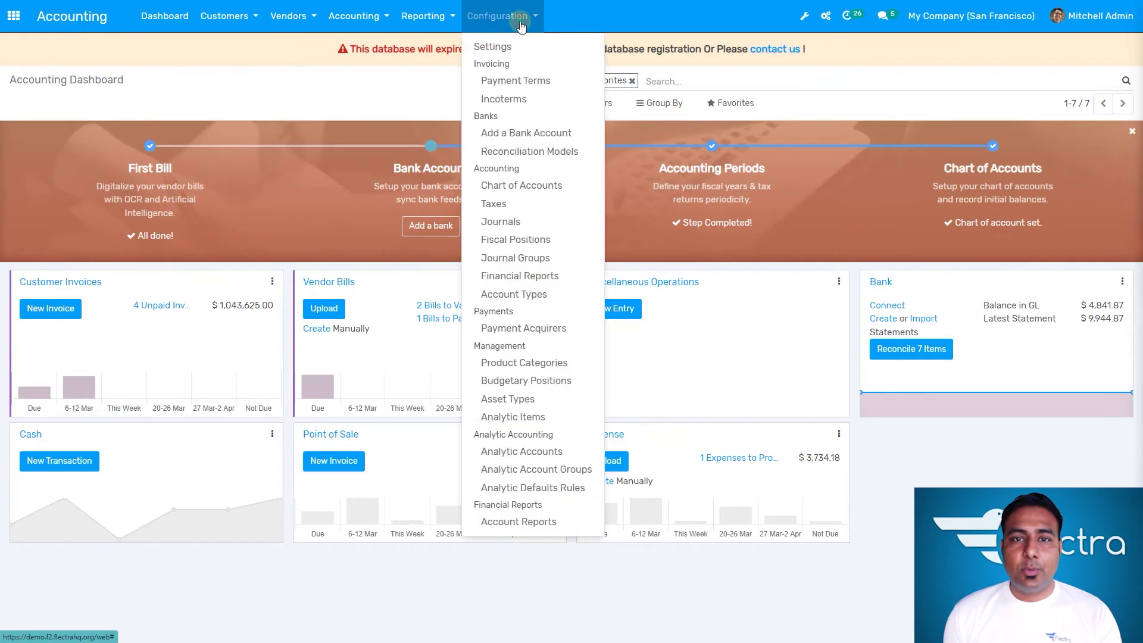
{"action": "left_click", "coordinate": [548, 189]}
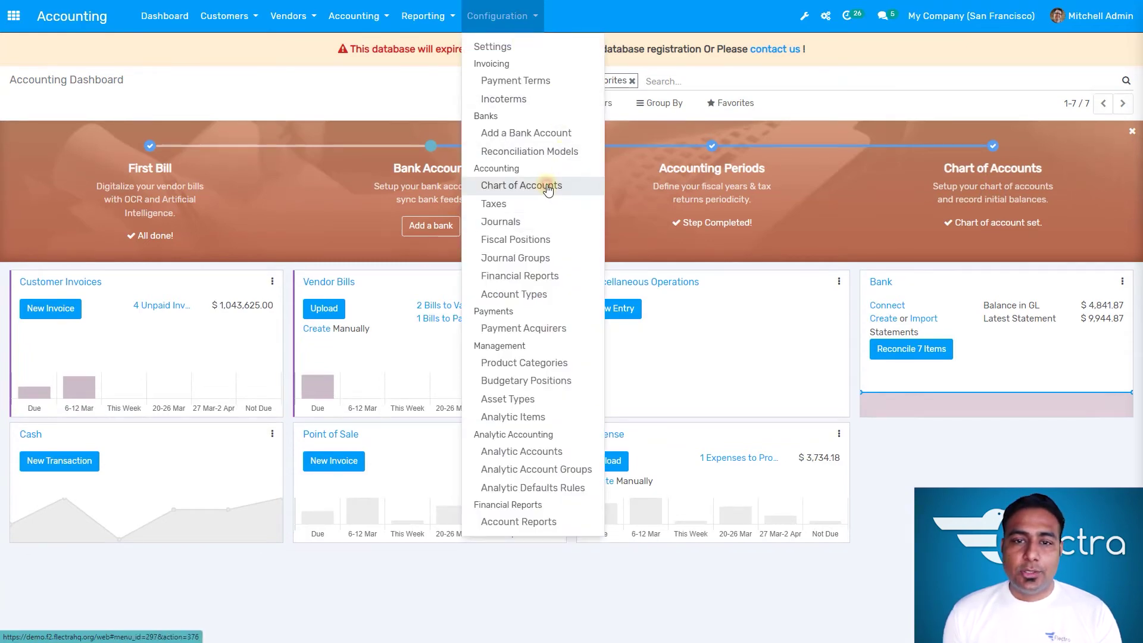
{"action": "left_click", "coordinate": [548, 188]}
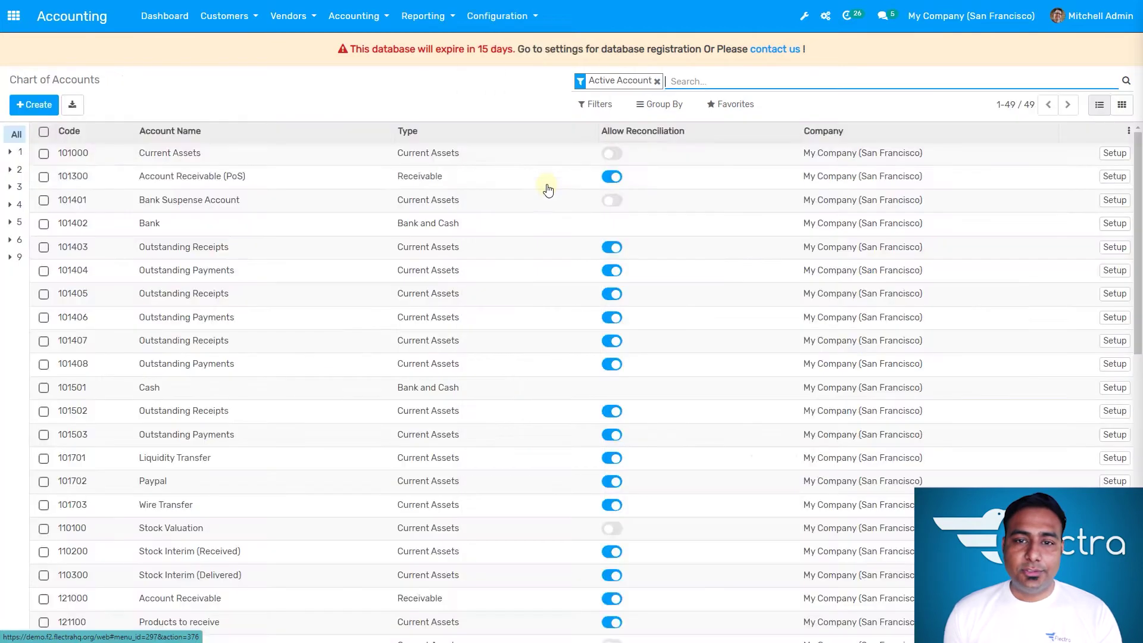
{"action": "left_click", "coordinate": [484, 105]}
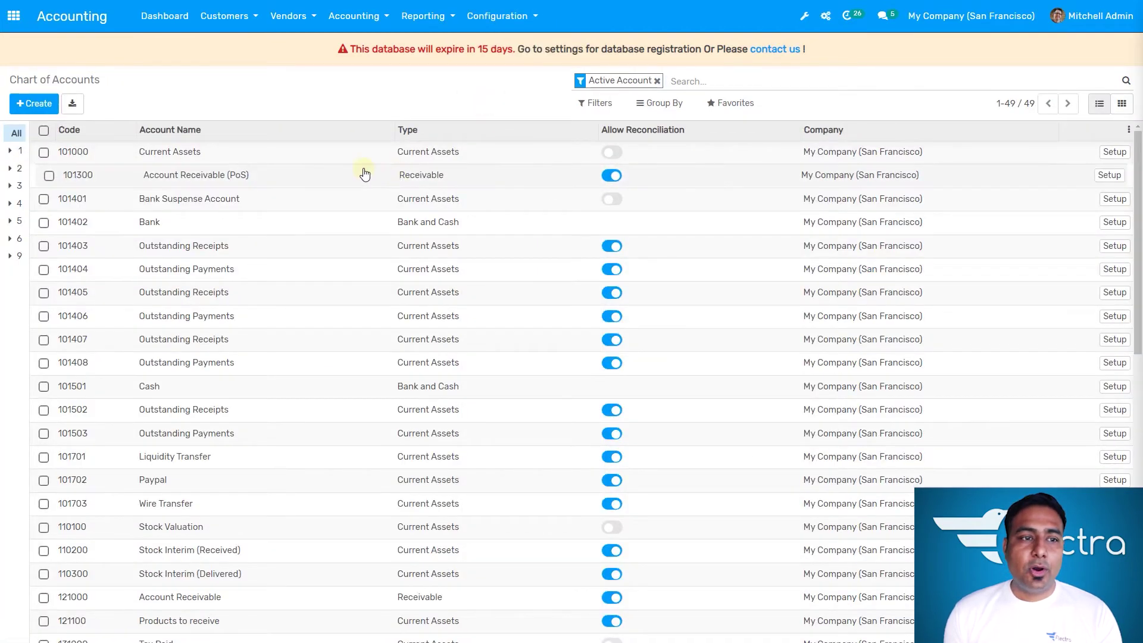
{"action": "scroll", "coordinate": [364, 173], "scroll_direction": "down", "scroll_amount": 10}
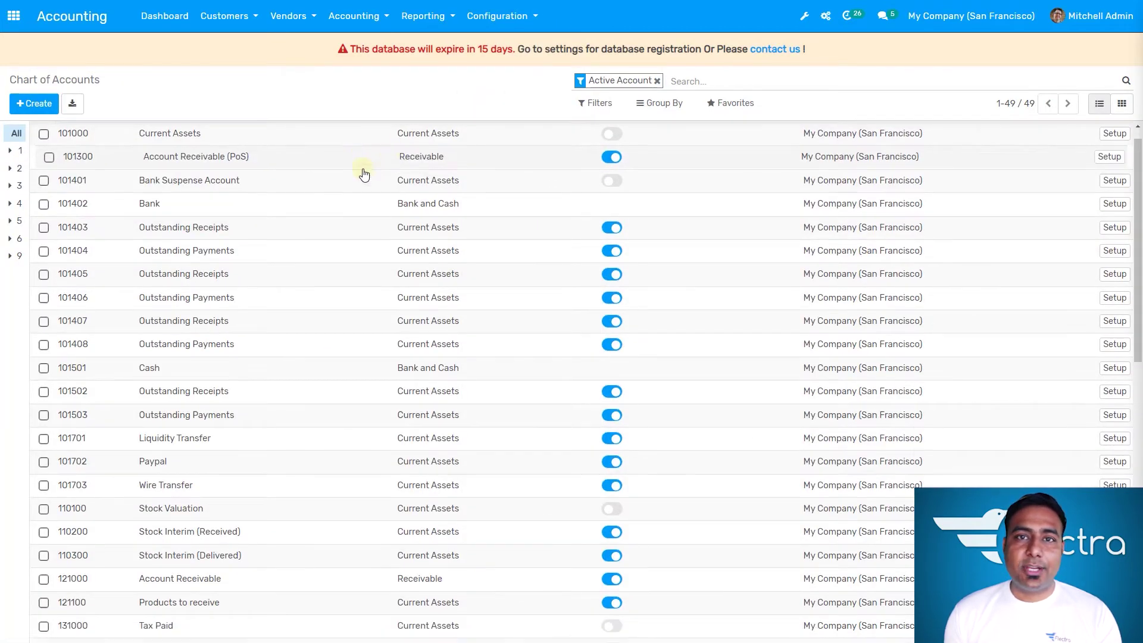
{"action": "scroll", "coordinate": [364, 173], "scroll_direction": "down", "scroll_amount": 1}
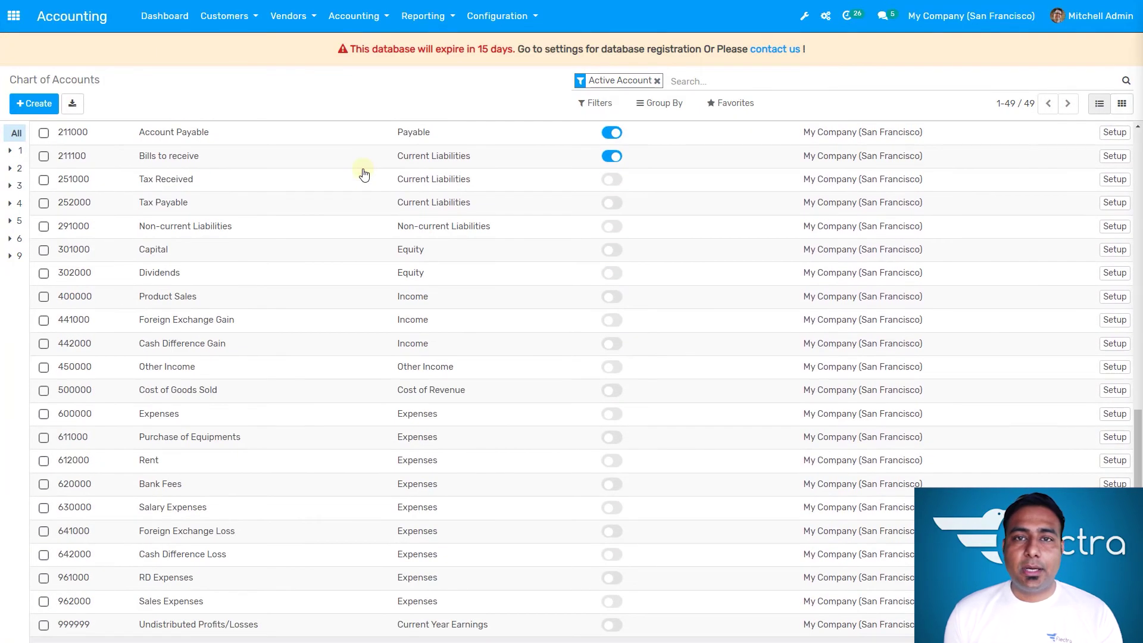
{"action": "scroll", "coordinate": [363, 174], "scroll_direction": "up", "scroll_amount": 12}
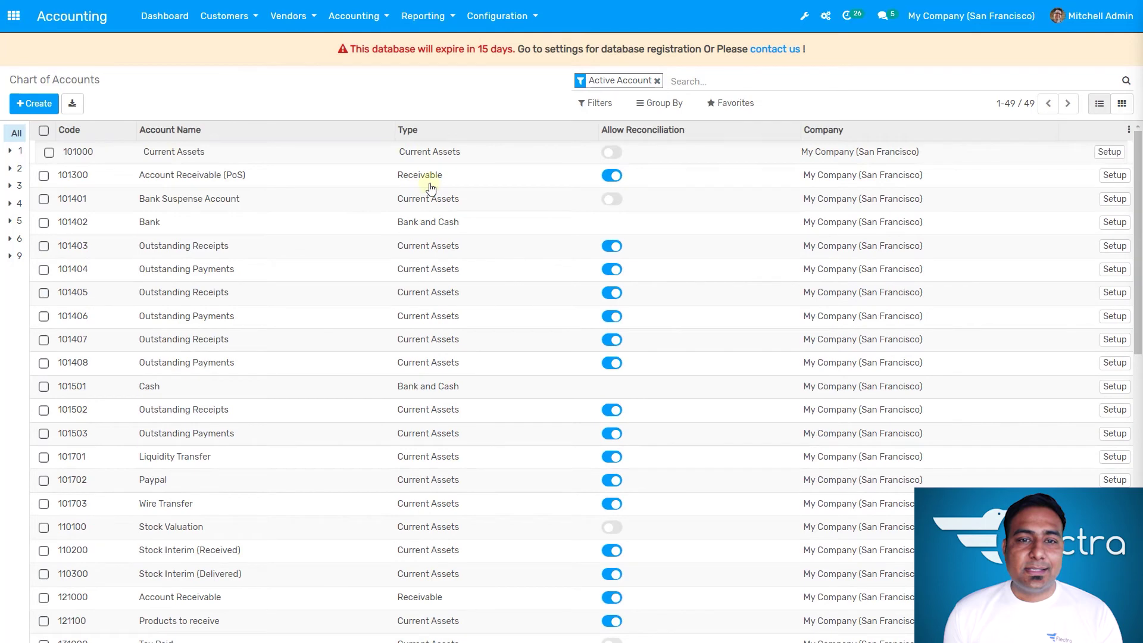
Step: Review account 101300 without changing it, then return to the unfiltered Accounting Dashboard
{"action": "left_click", "coordinate": [430, 178]}
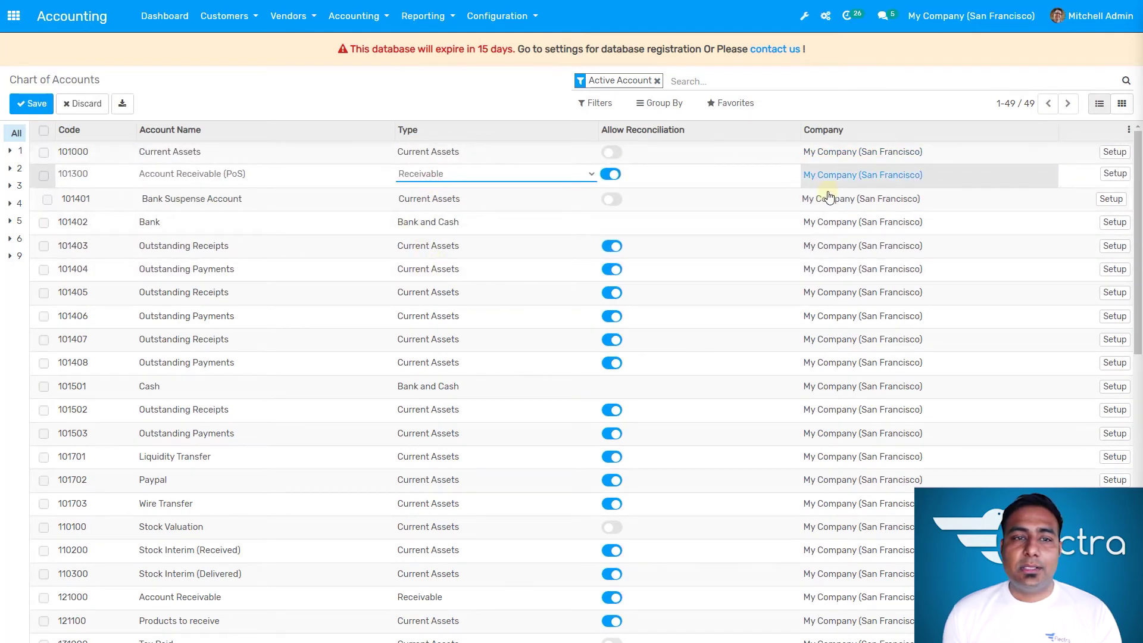
{"action": "scroll", "coordinate": [248, 232], "scroll_direction": "down", "scroll_amount": 4}
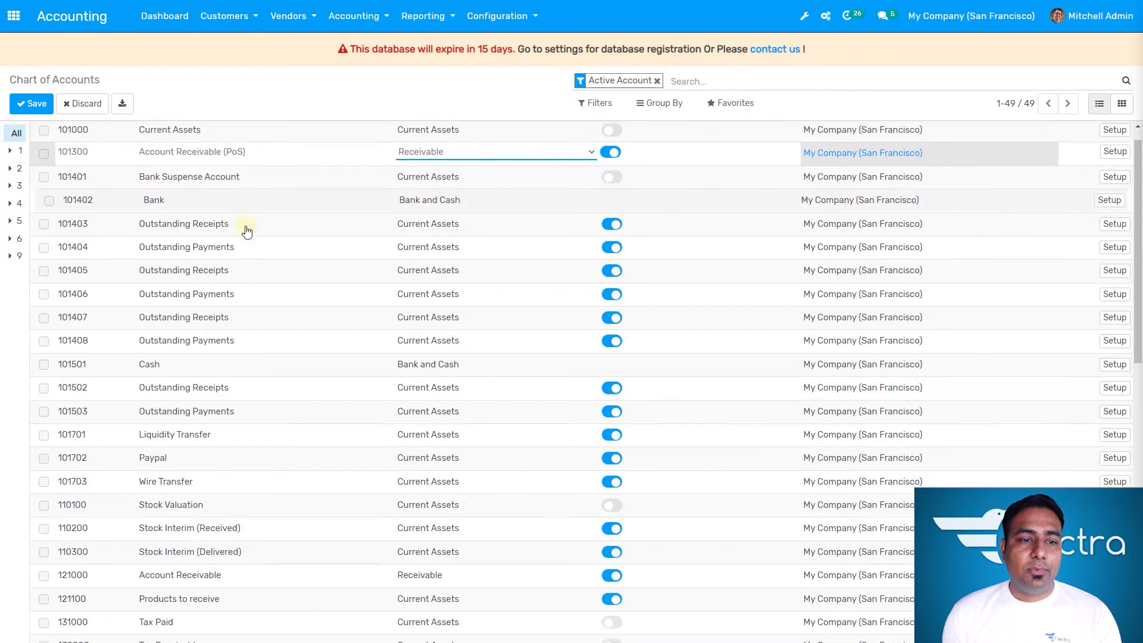
{"action": "scroll", "coordinate": [248, 231], "scroll_direction": "down", "scroll_amount": 10}
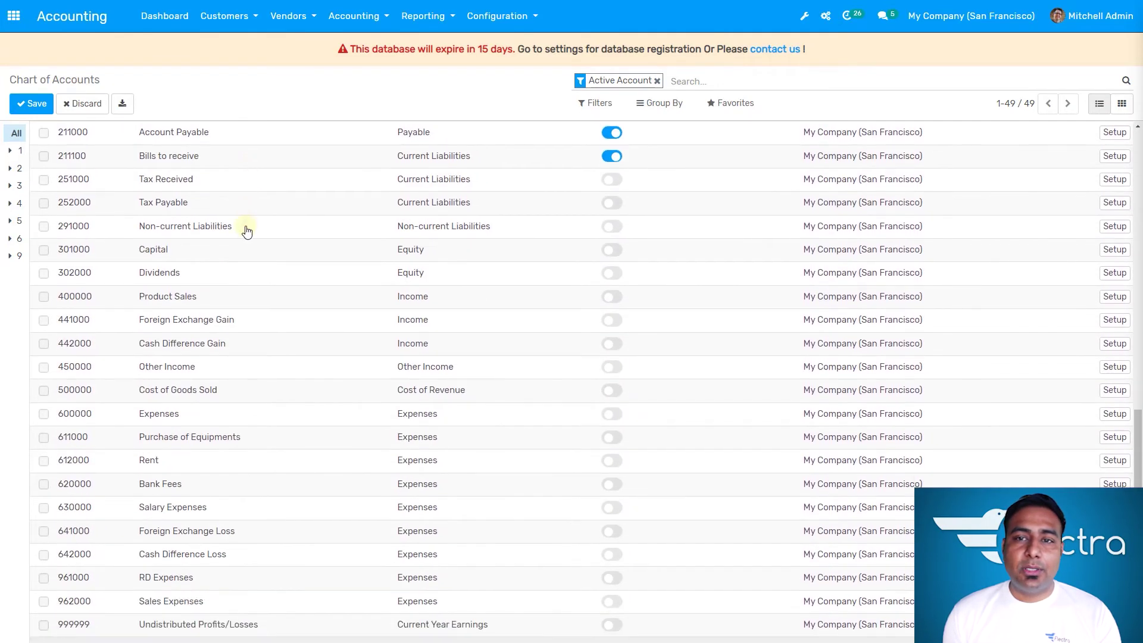
{"action": "scroll", "coordinate": [248, 231], "scroll_direction": "up", "scroll_amount": 10}
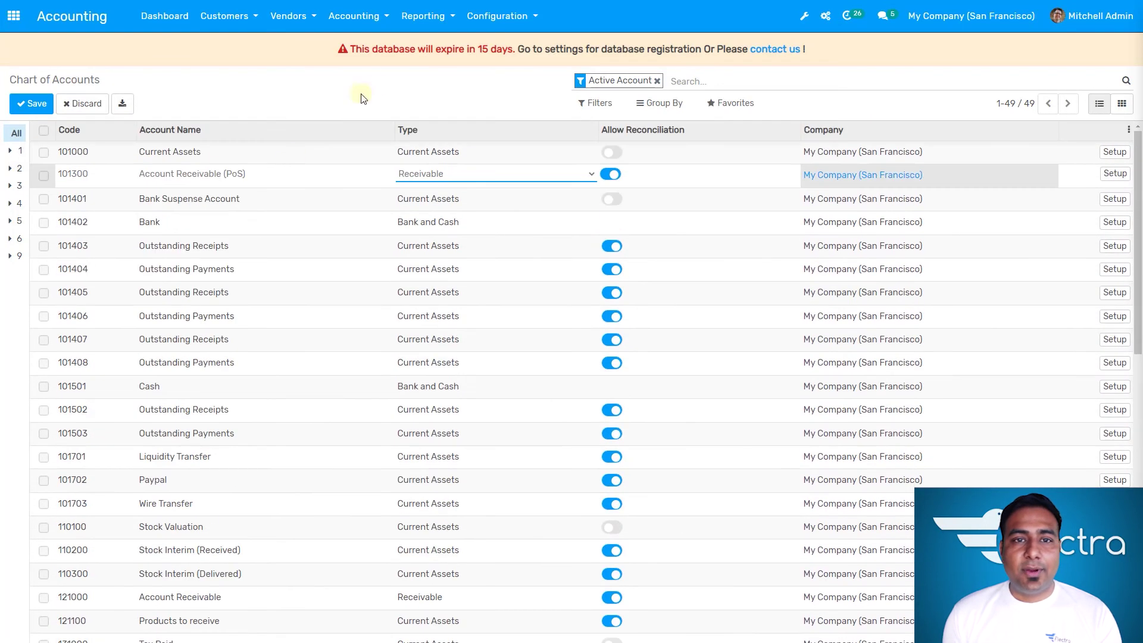
{"action": "left_click", "coordinate": [382, 89]}
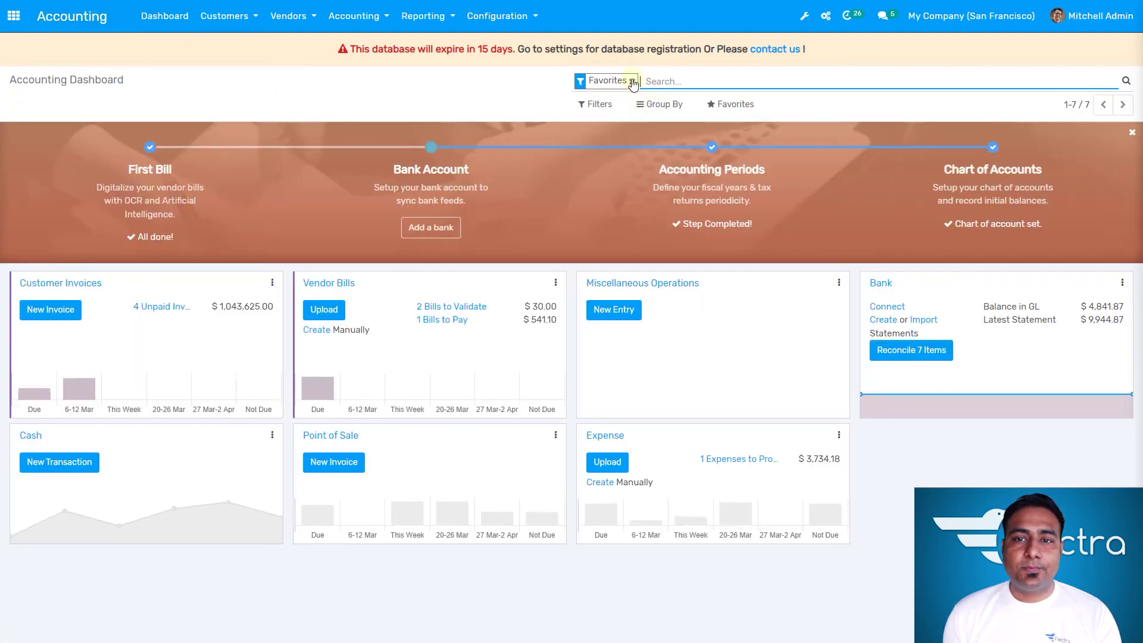
{"action": "left_click", "coordinate": [630, 79]}
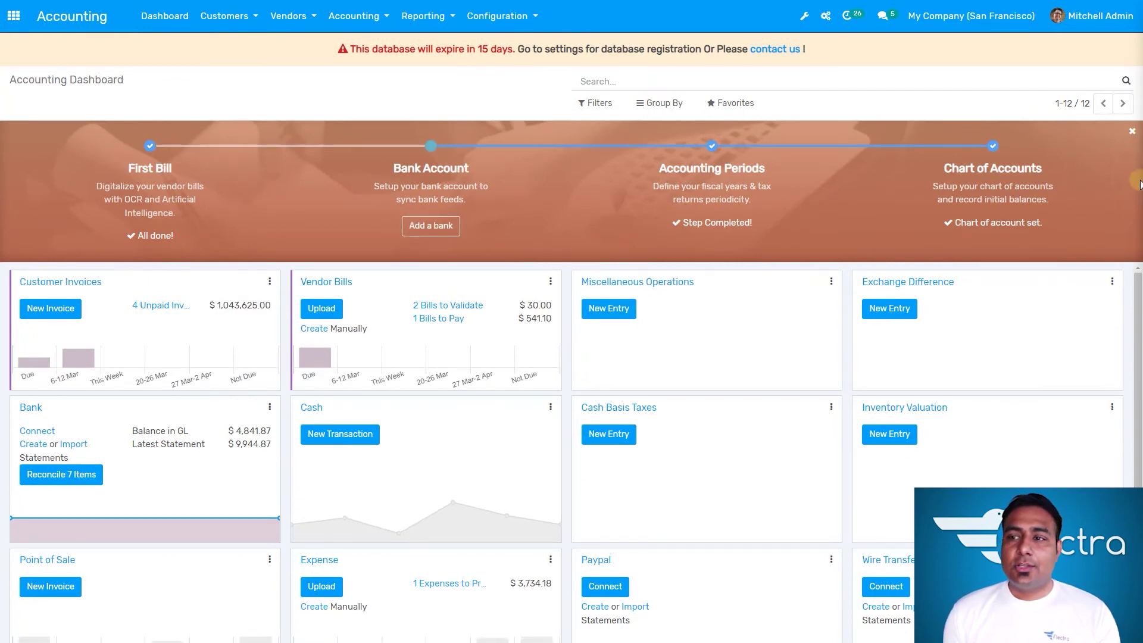
Step: Dismiss the configuration tips banner, discarding once before confirming Remove
{"action": "left_click", "coordinate": [1132, 132]}
{"action": "left_click", "coordinate": [466, 112]}
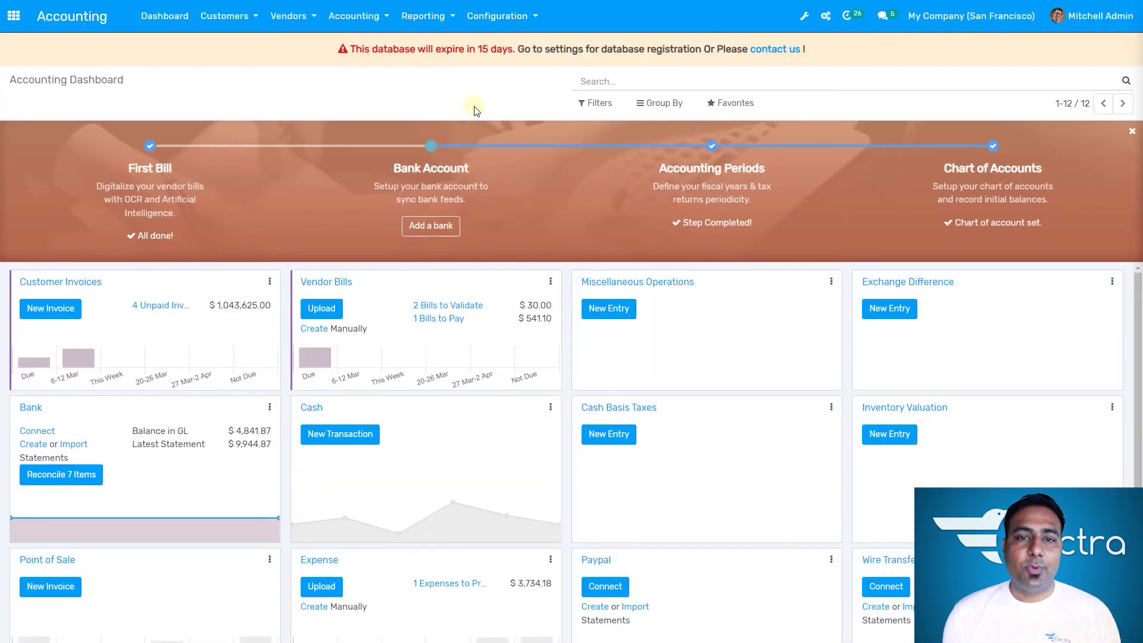
{"action": "left_click", "coordinate": [1132, 132]}
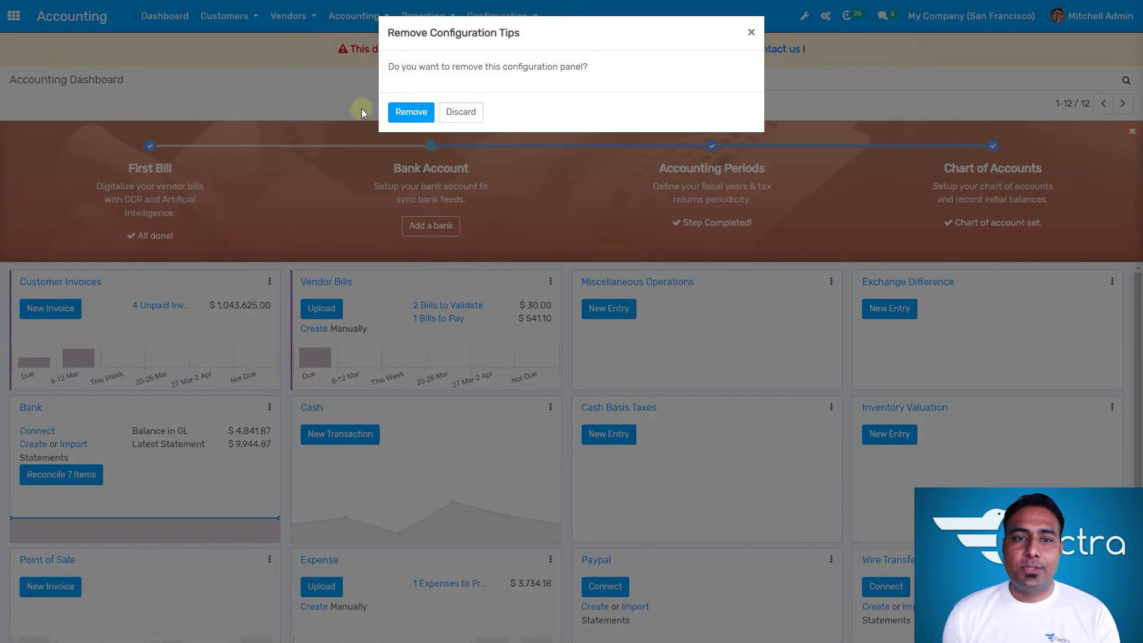
{"action": "left_click", "coordinate": [410, 111]}
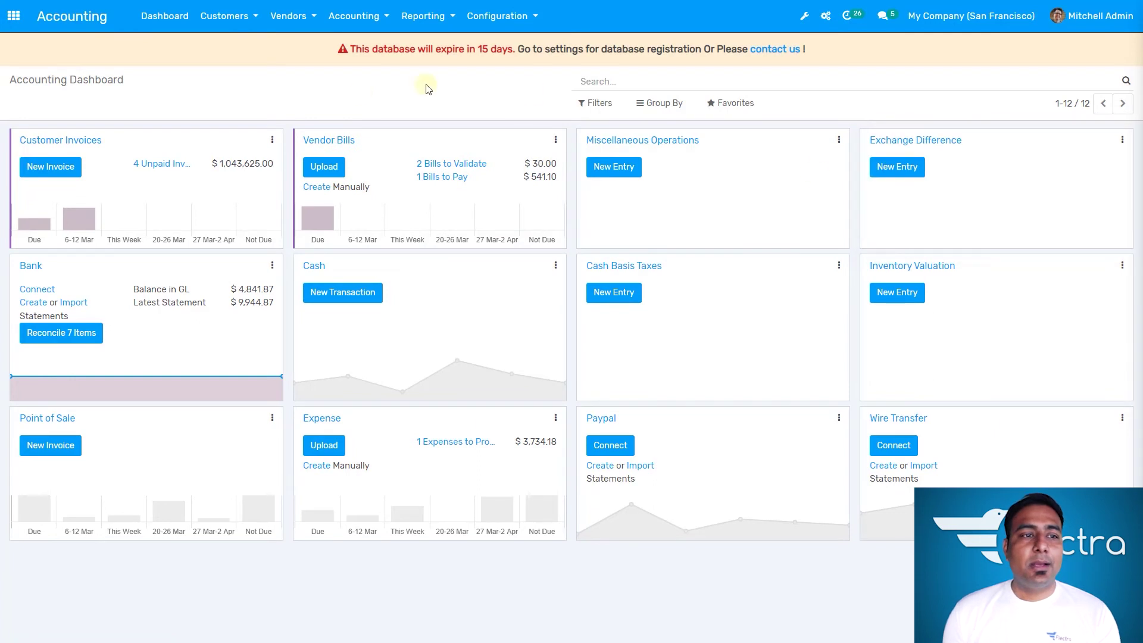
Step: Create a new customer invoice with Azure Interior as the customer
{"action": "left_click", "coordinate": [236, 24]}
{"action": "left_click", "coordinate": [243, 49]}
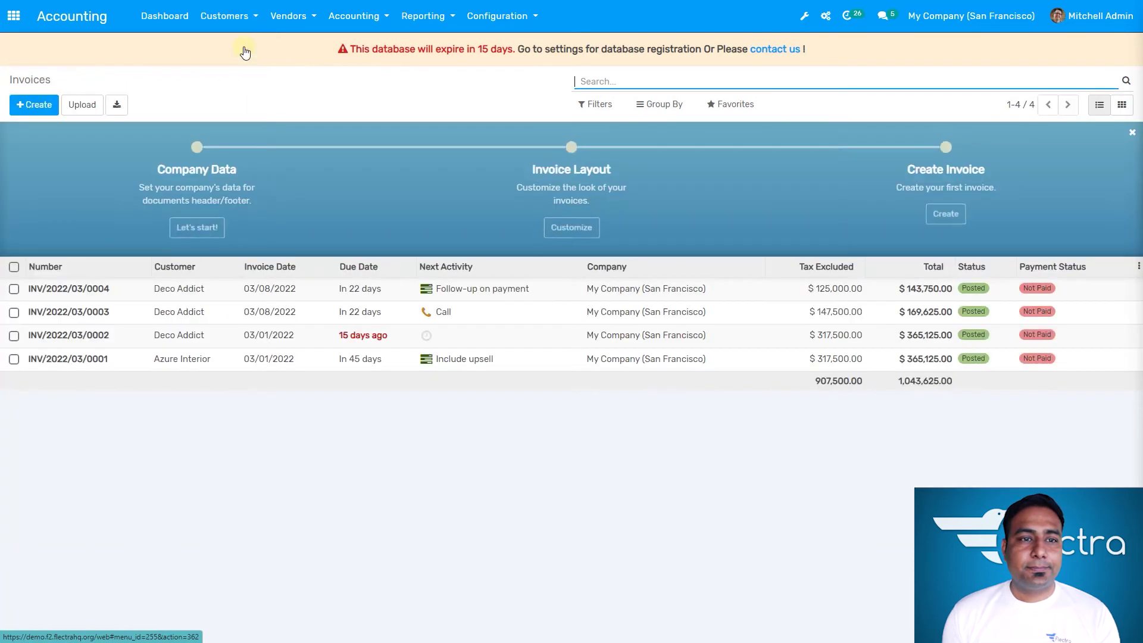
{"action": "left_click", "coordinate": [30, 113]}
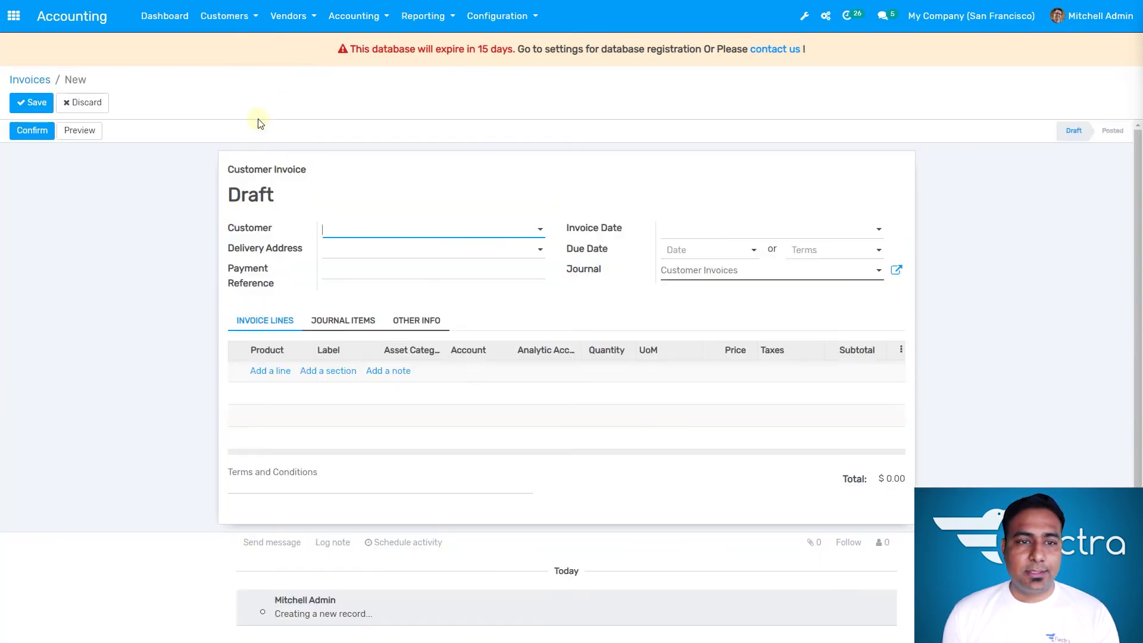
{"action": "left_click", "coordinate": [400, 231]}
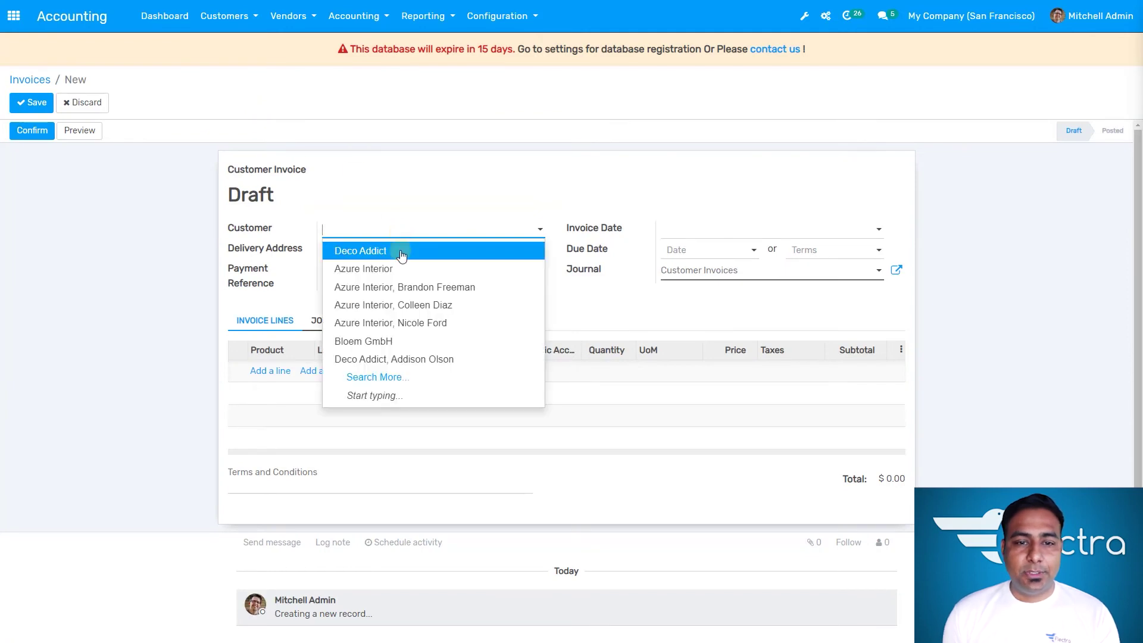
{"action": "left_click", "coordinate": [399, 270]}
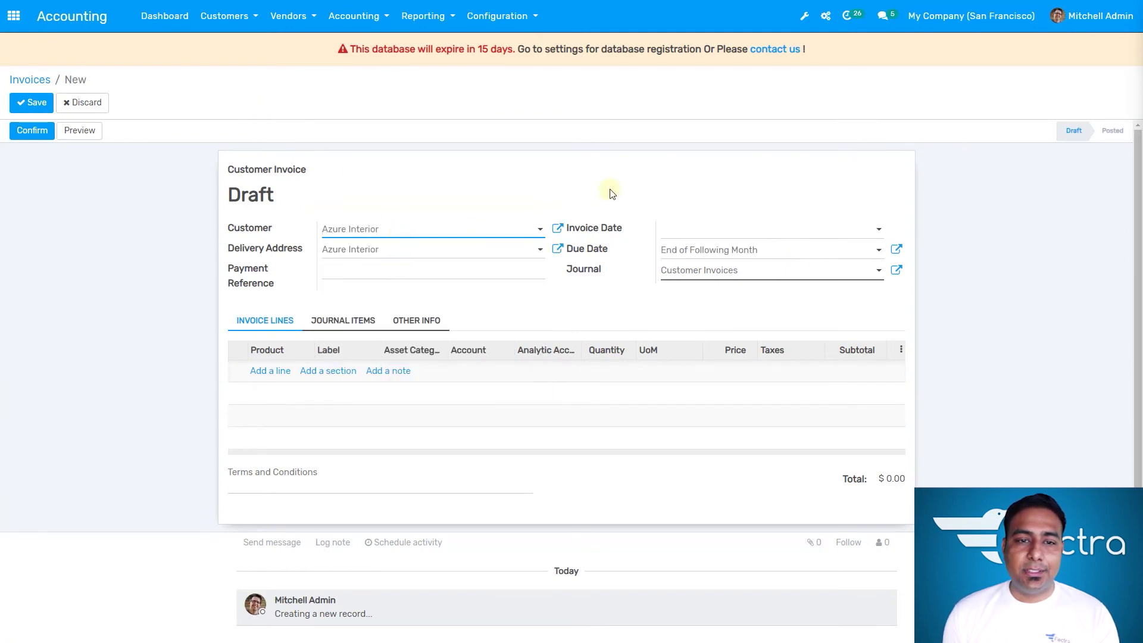
Step: Set the invoice date to 03/16/2022, leave the payment reference empty, and add a line
{"action": "left_click", "coordinate": [708, 230]}
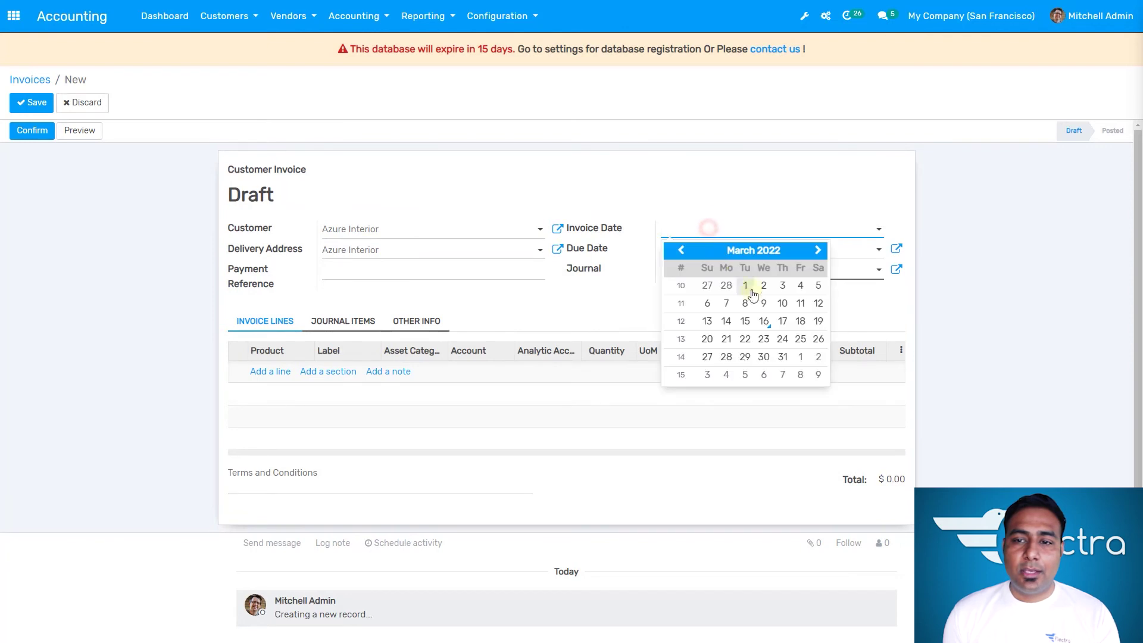
{"action": "left_click", "coordinate": [764, 322]}
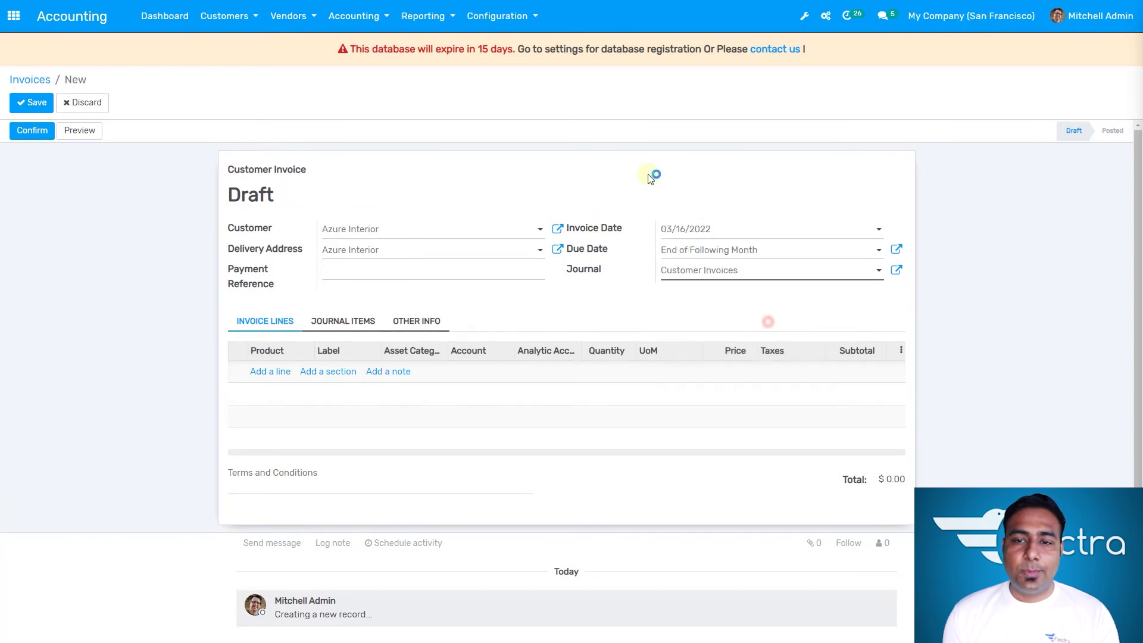
{"action": "left_click", "coordinate": [394, 273]}
{"action": "left_click", "coordinate": [562, 300]}
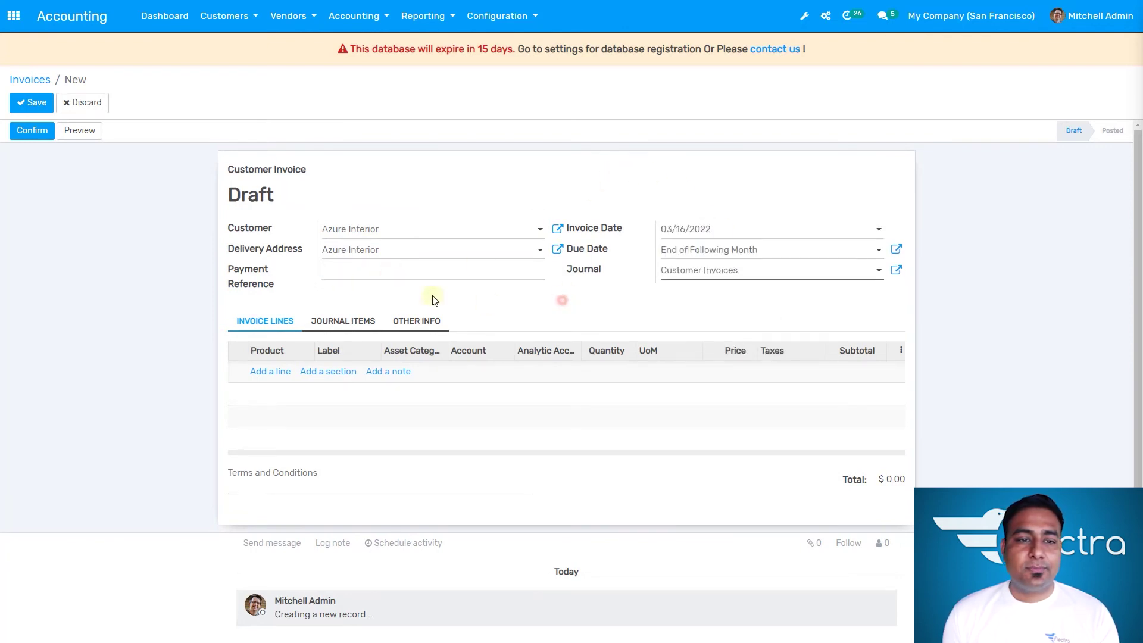
{"action": "left_click", "coordinate": [634, 300]}
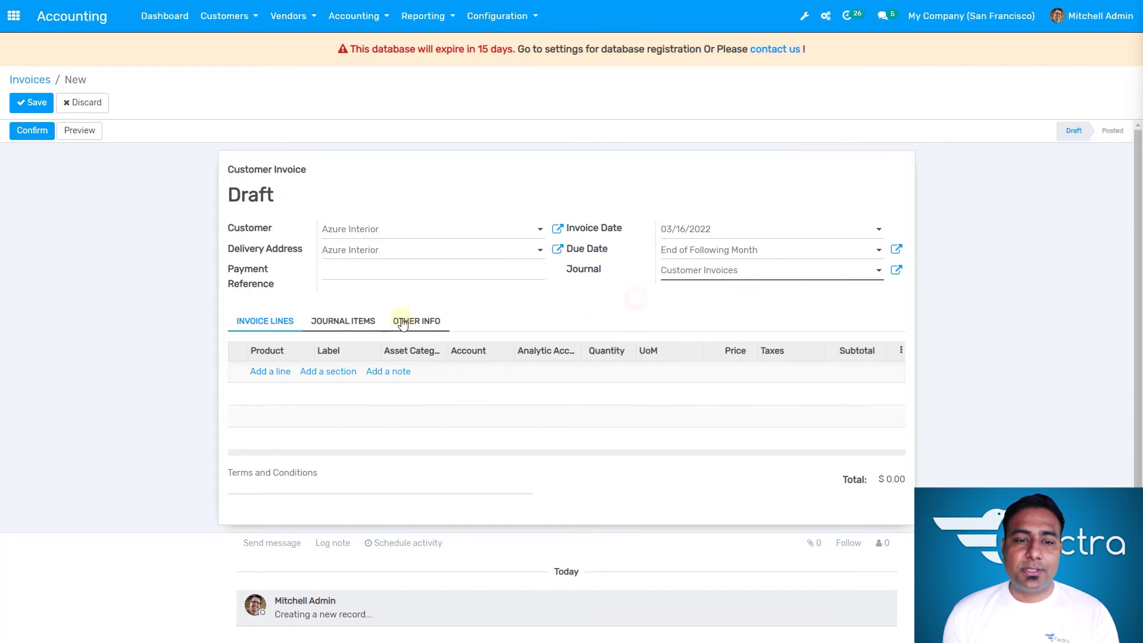
{"action": "left_click", "coordinate": [271, 375]}
Step: Put [DESK0005] Customizable Desk (Custom, White) at 750.00 on the line and widen the Account column
{"action": "left_click", "coordinate": [290, 376]}
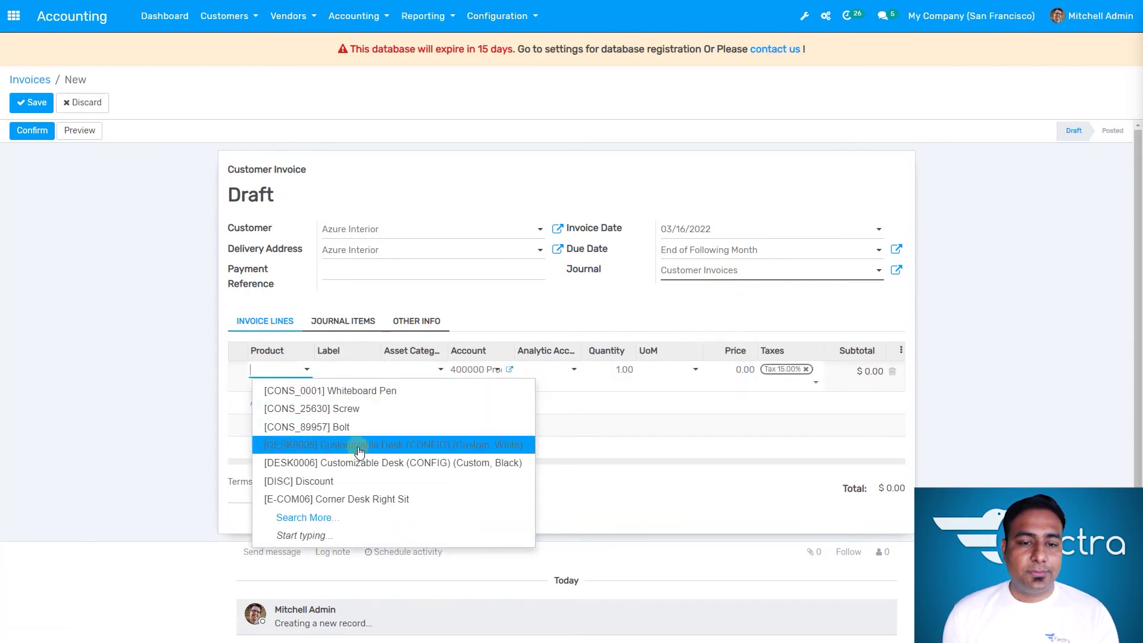
{"action": "key", "text": "Escape"}
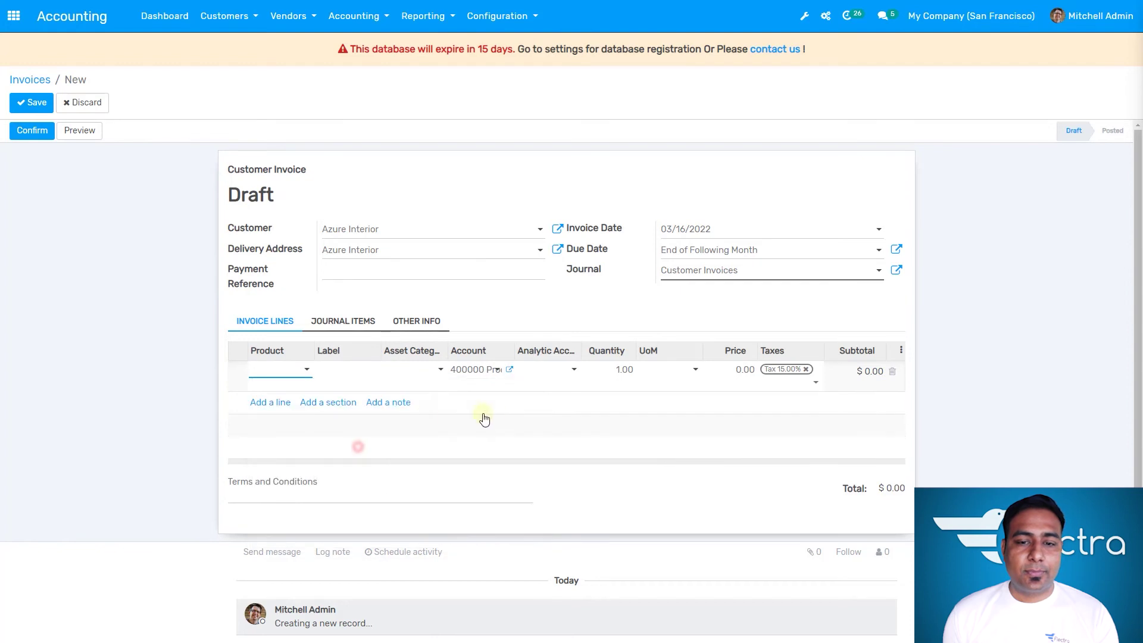
{"action": "left_click", "coordinate": [518, 398]}
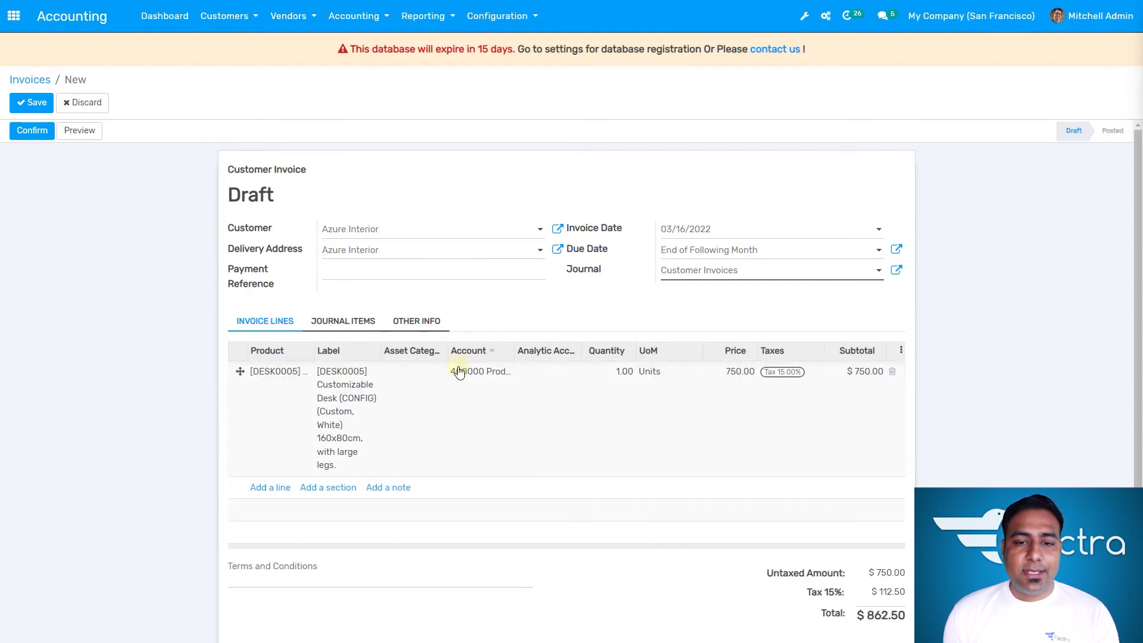
{"action": "left_click", "coordinate": [492, 355]}
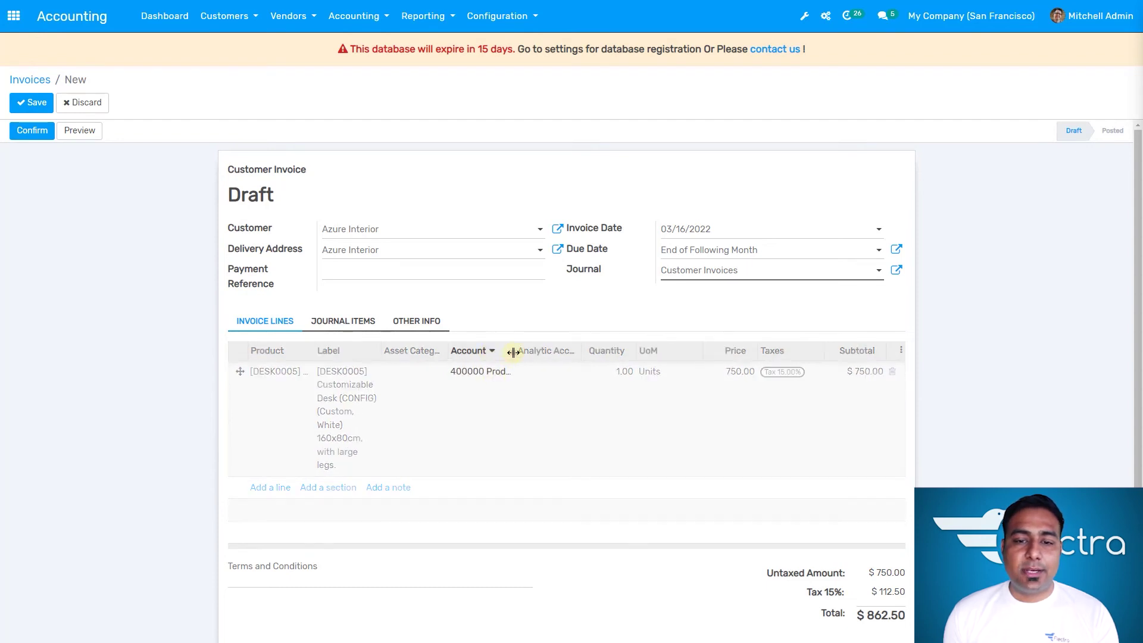
{"action": "left_click_drag", "start_coordinate": [512, 352], "coordinate": [582, 353]}
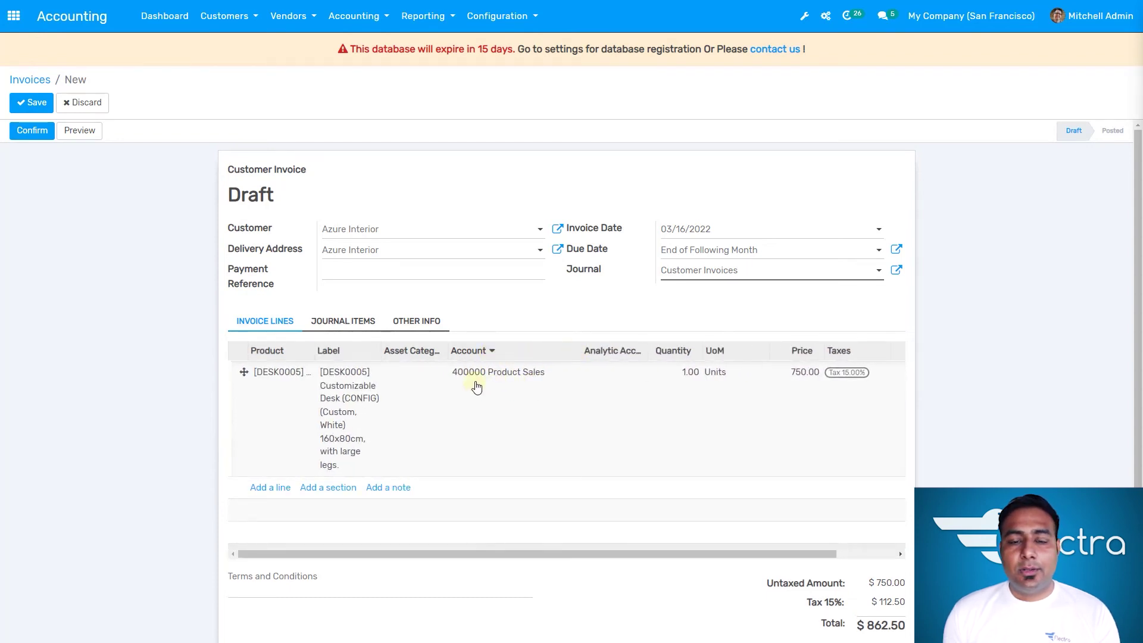
Step: Check the line's Analytic Account options and leave it empty, keeping the total at $862.50
{"action": "left_click", "coordinate": [518, 392]}
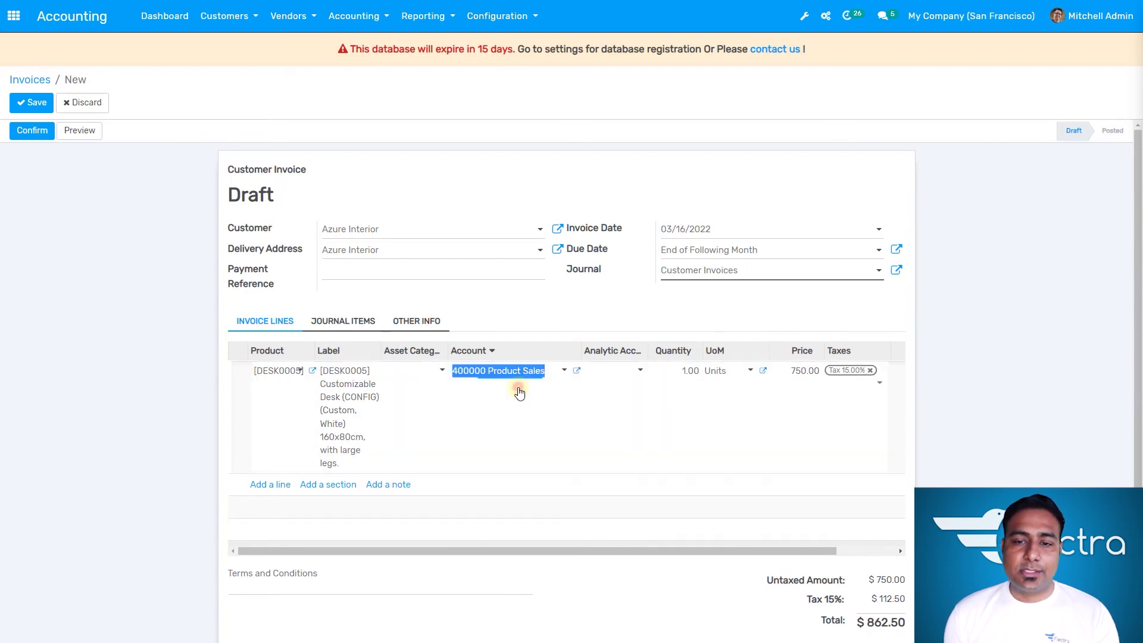
{"action": "left_click", "coordinate": [636, 372]}
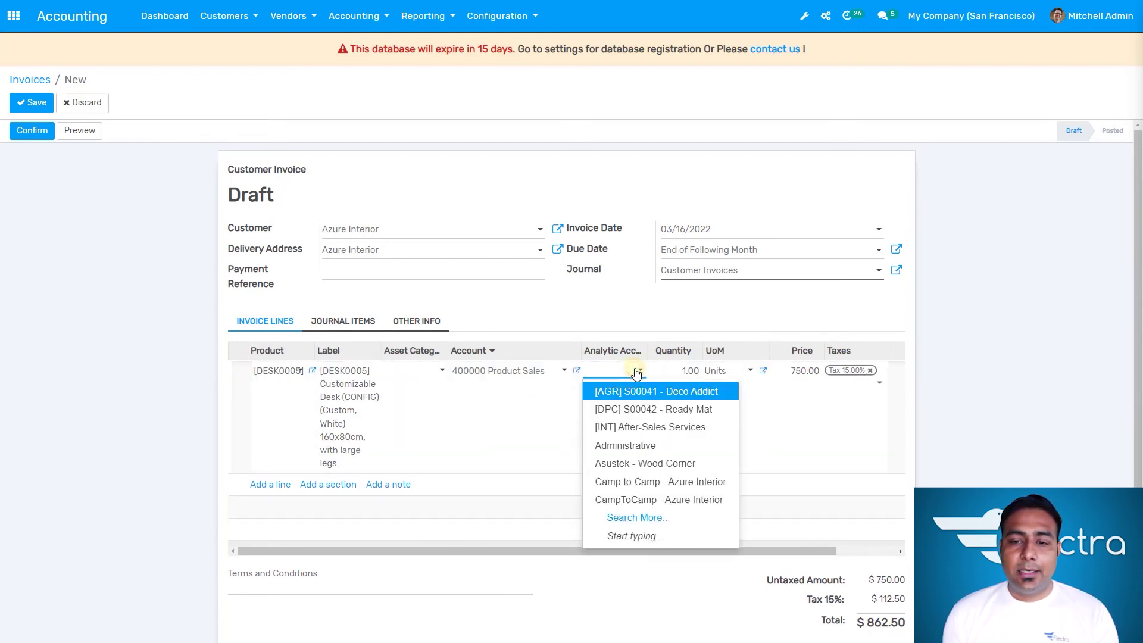
{"action": "key", "text": "Down"}
{"action": "key", "text": "Down"}
{"action": "key", "text": "Down"}
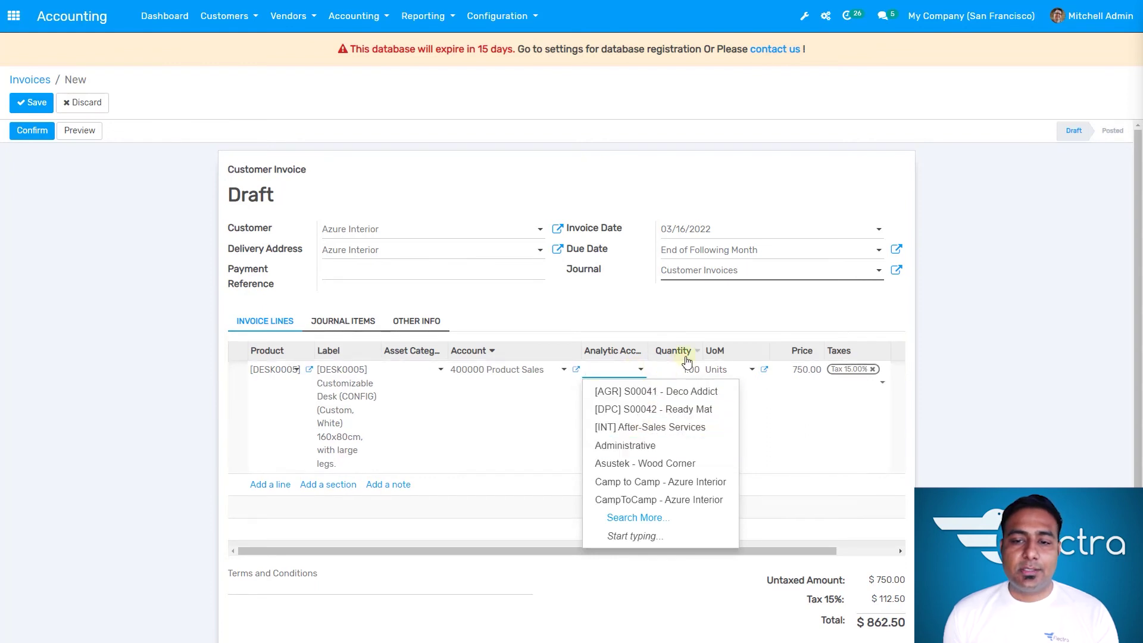
{"action": "left_click", "coordinate": [757, 312]}
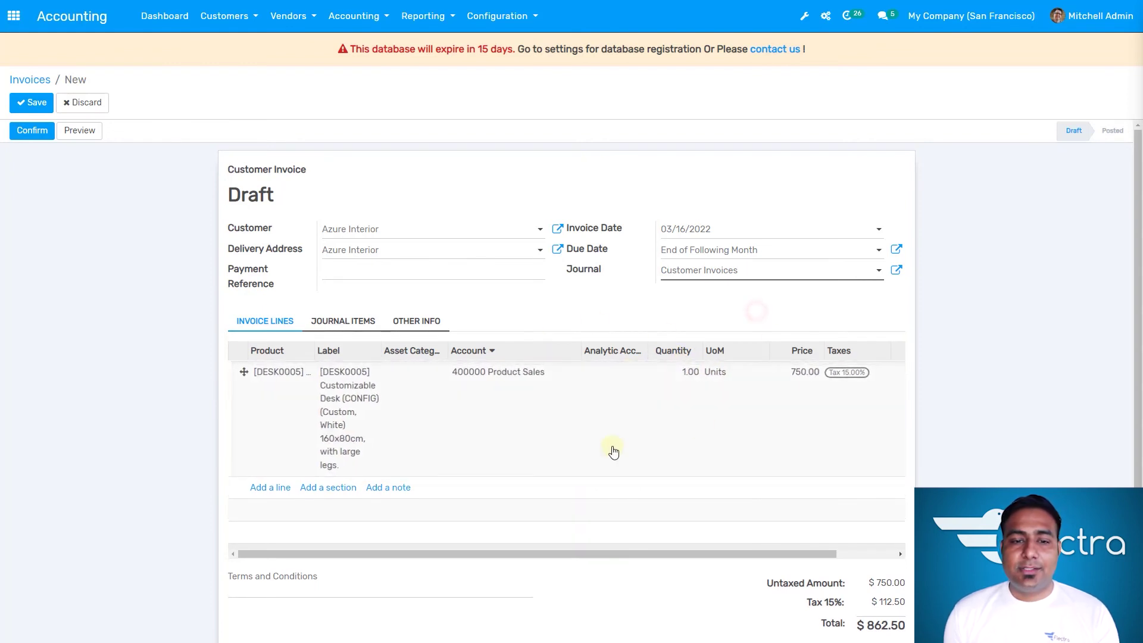
{"action": "scroll", "coordinate": [603, 438], "scroll_direction": "down", "scroll_amount": 3}
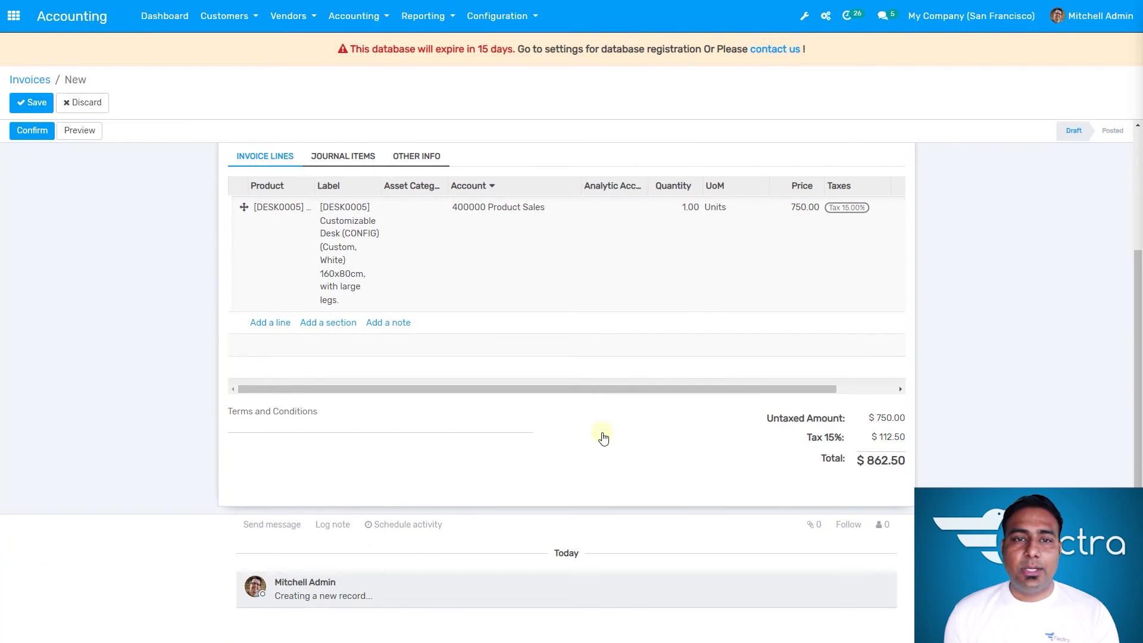
{"action": "scroll", "coordinate": [604, 437], "scroll_direction": "up", "scroll_amount": 3}
Step: Save and confirm the invoice, posting it as INV/2022/03/0005
{"action": "left_click", "coordinate": [32, 105]}
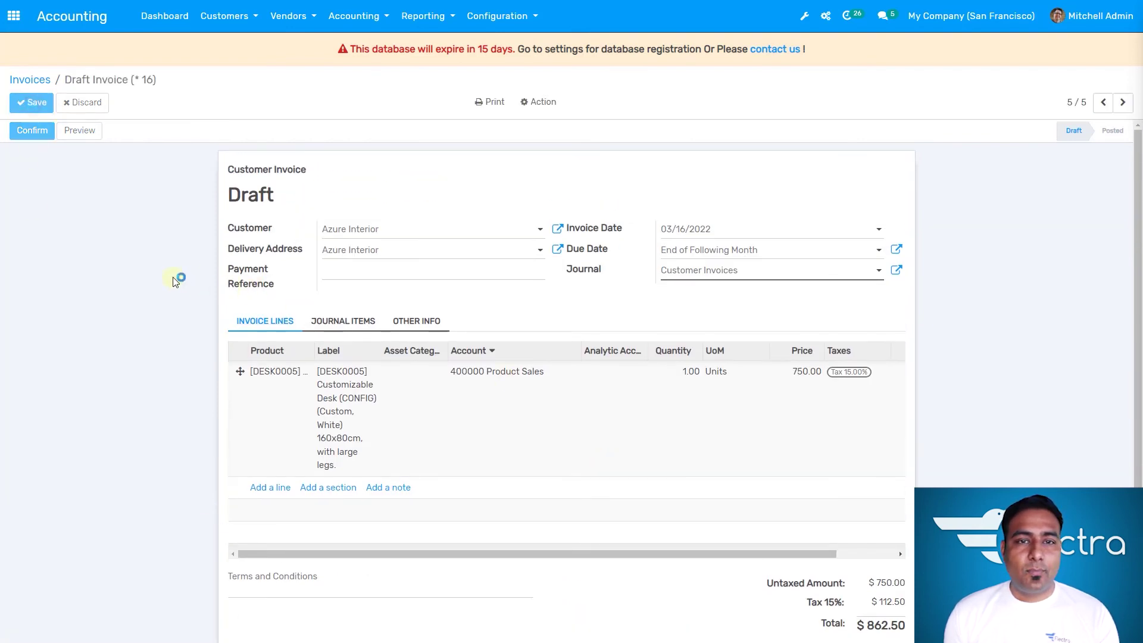
{"action": "left_click", "coordinate": [32, 130]}
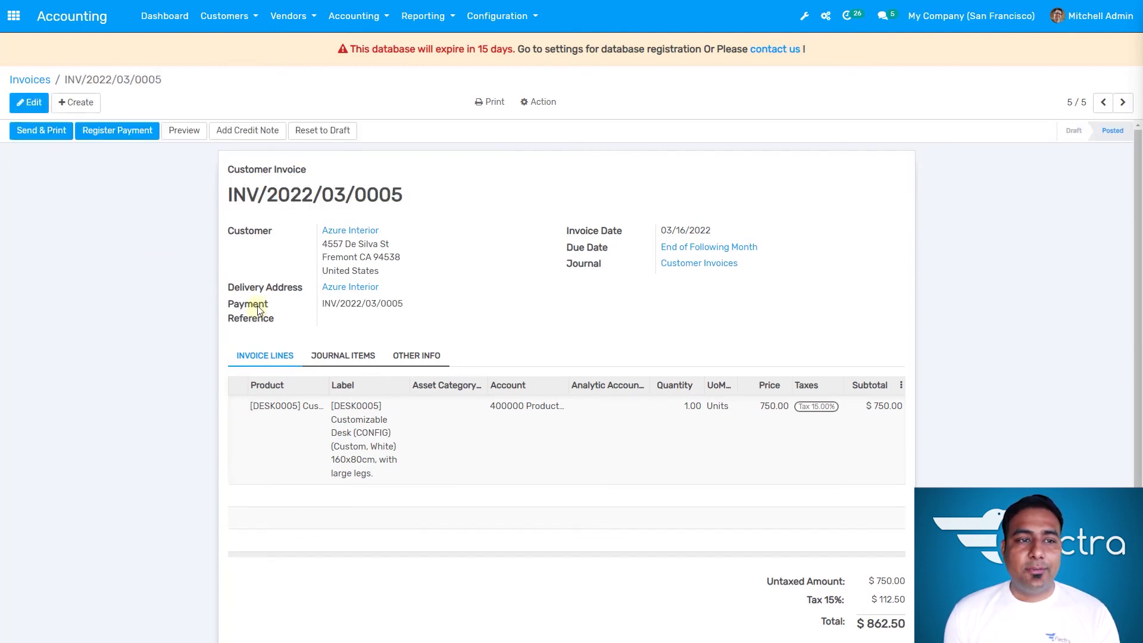
{"action": "left_click", "coordinate": [125, 133]}
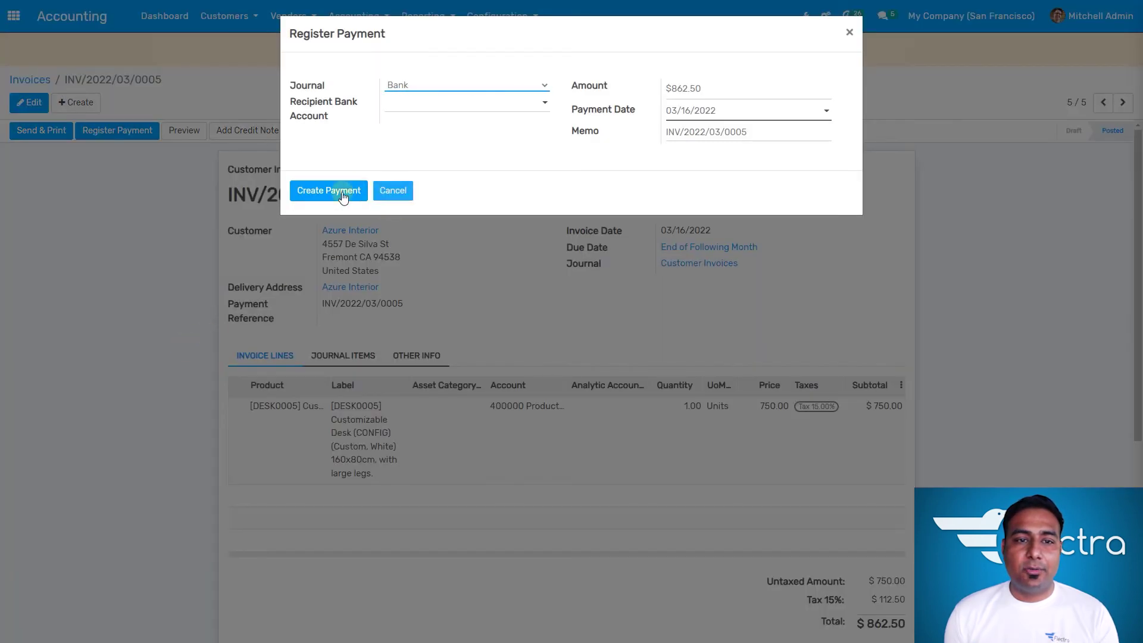
Step: Register the full $862.50 payment through the Bank journal, marking the invoice paid
{"action": "left_click", "coordinate": [335, 194]}
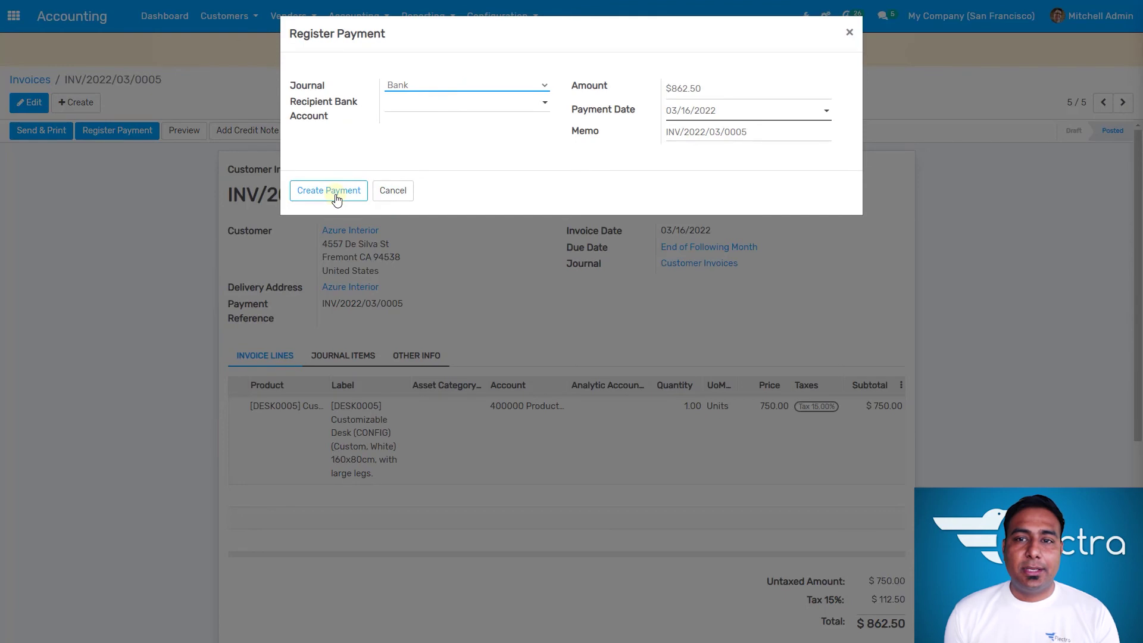
{"action": "left_click", "coordinate": [433, 89]}
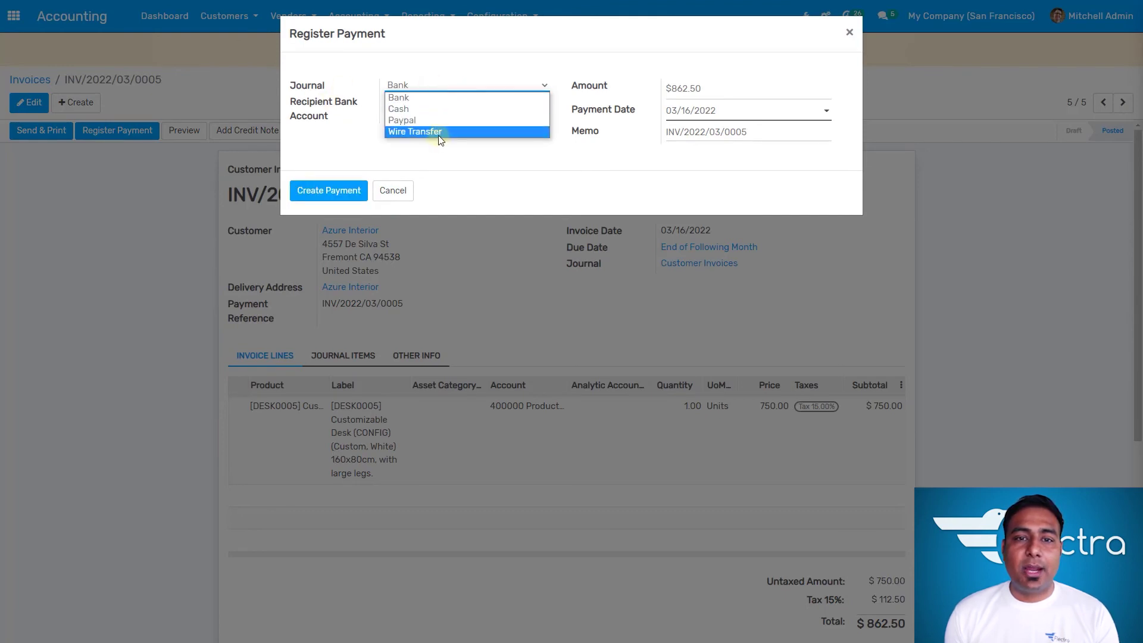
{"action": "left_click", "coordinate": [517, 164]}
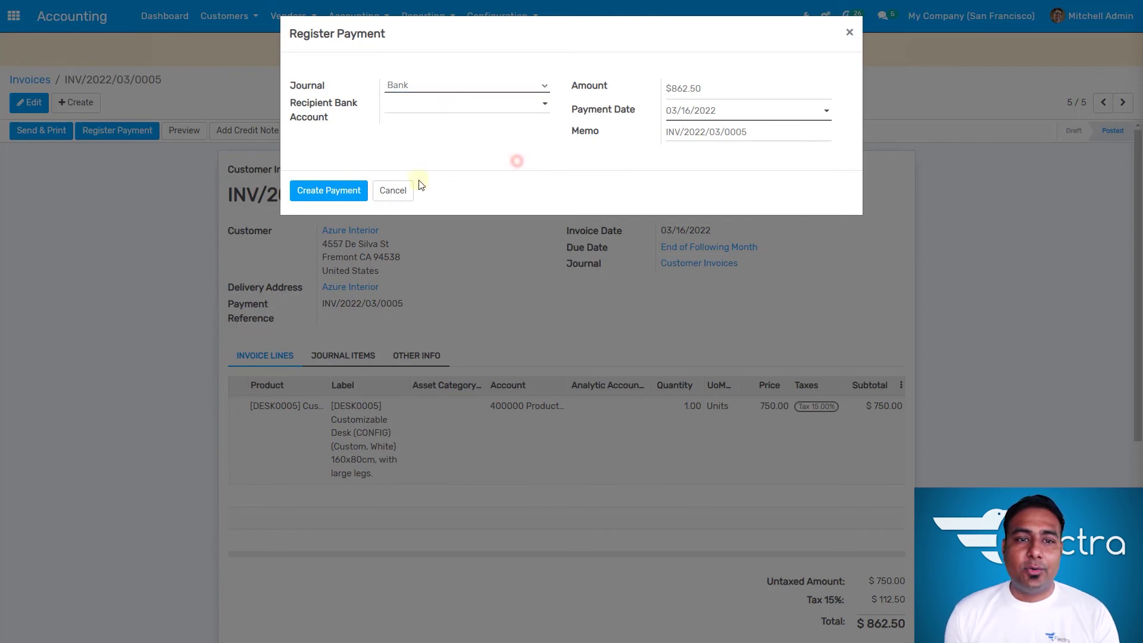
{"action": "left_click", "coordinate": [351, 194]}
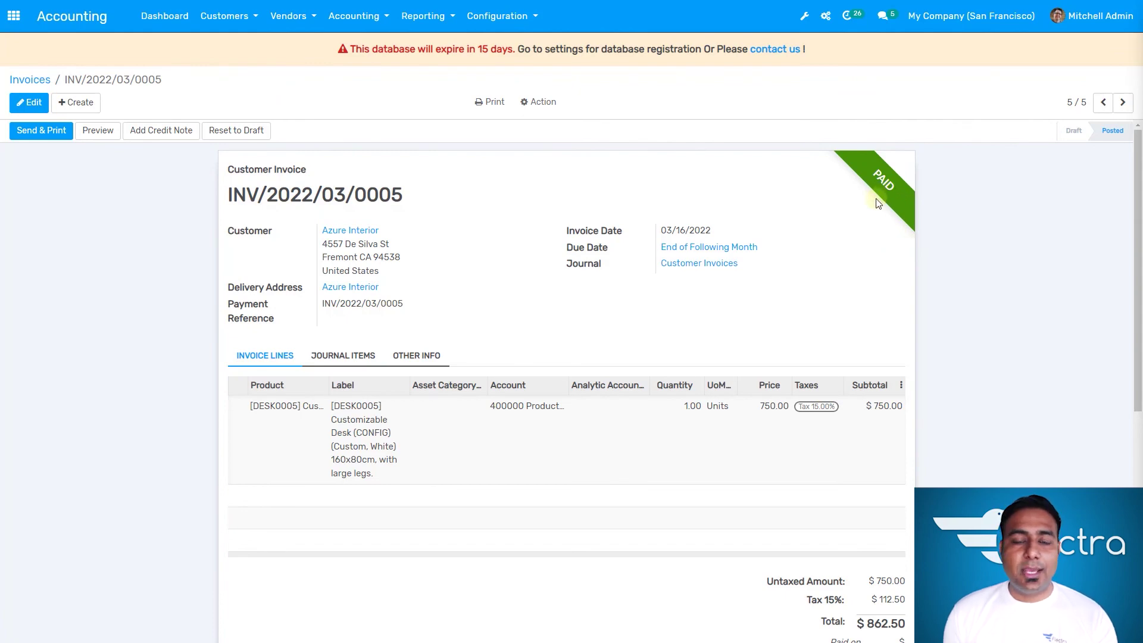
Step: Scroll through paid invoice INV/2022/03/0005 to review its lines and totals
{"action": "scroll", "coordinate": [875, 203], "scroll_direction": "down", "scroll_amount": 5}
{"action": "scroll", "coordinate": [876, 203], "scroll_direction": "down", "scroll_amount": 1}
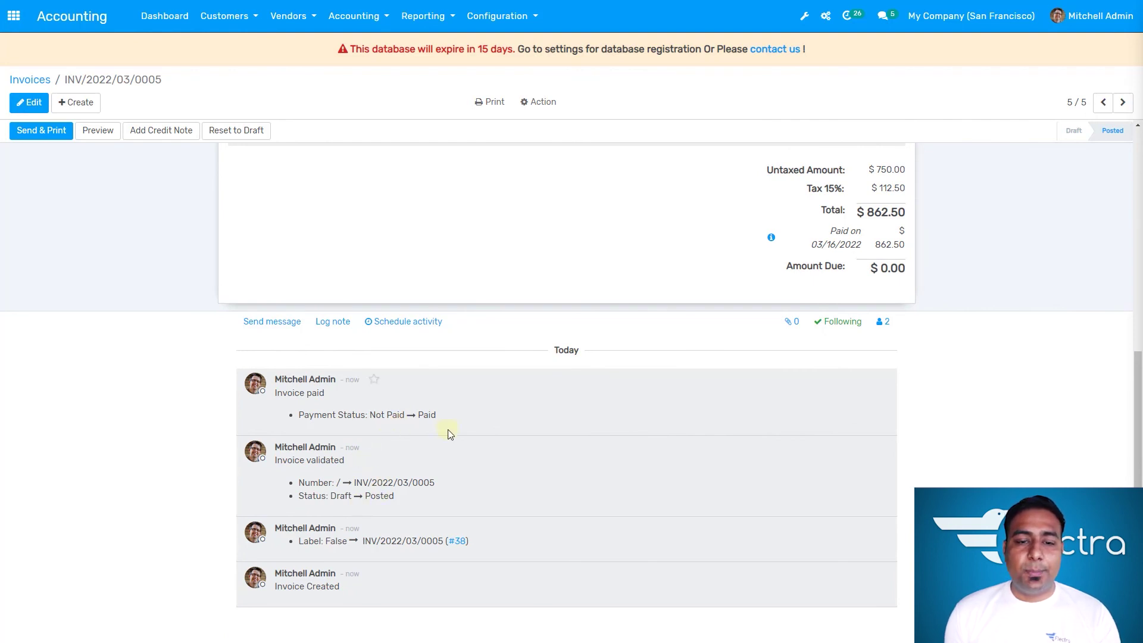
{"action": "scroll", "coordinate": [467, 453], "scroll_direction": "up", "scroll_amount": 6}
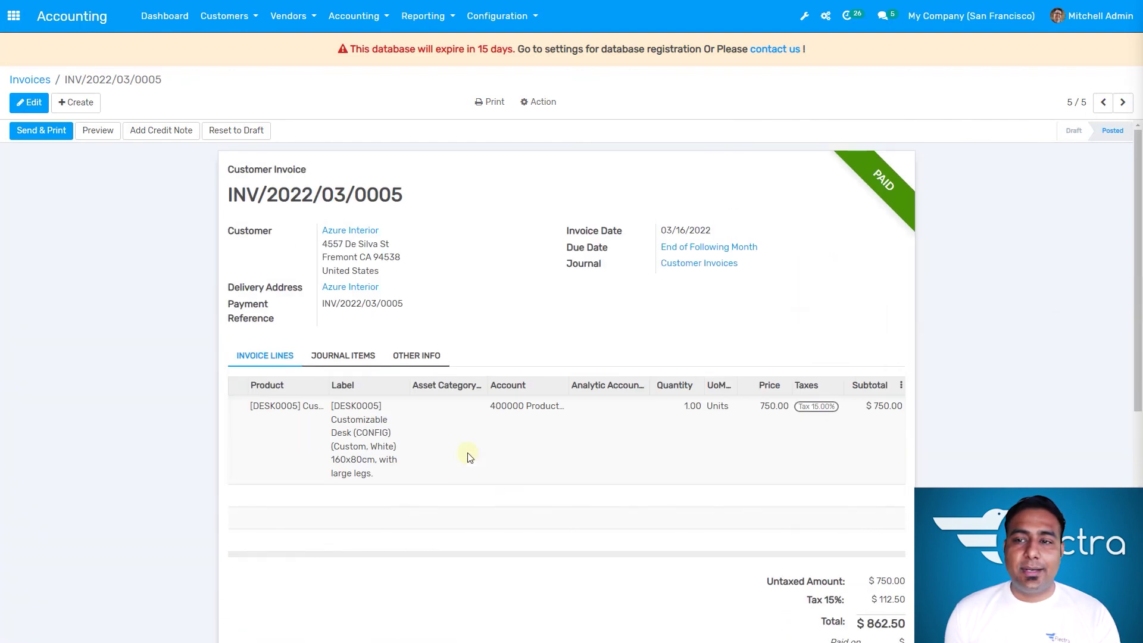
{"action": "scroll", "coordinate": [477, 436], "scroll_direction": "down", "scroll_amount": 5}
{"action": "scroll", "coordinate": [477, 436], "scroll_direction": "down", "scroll_amount": 2}
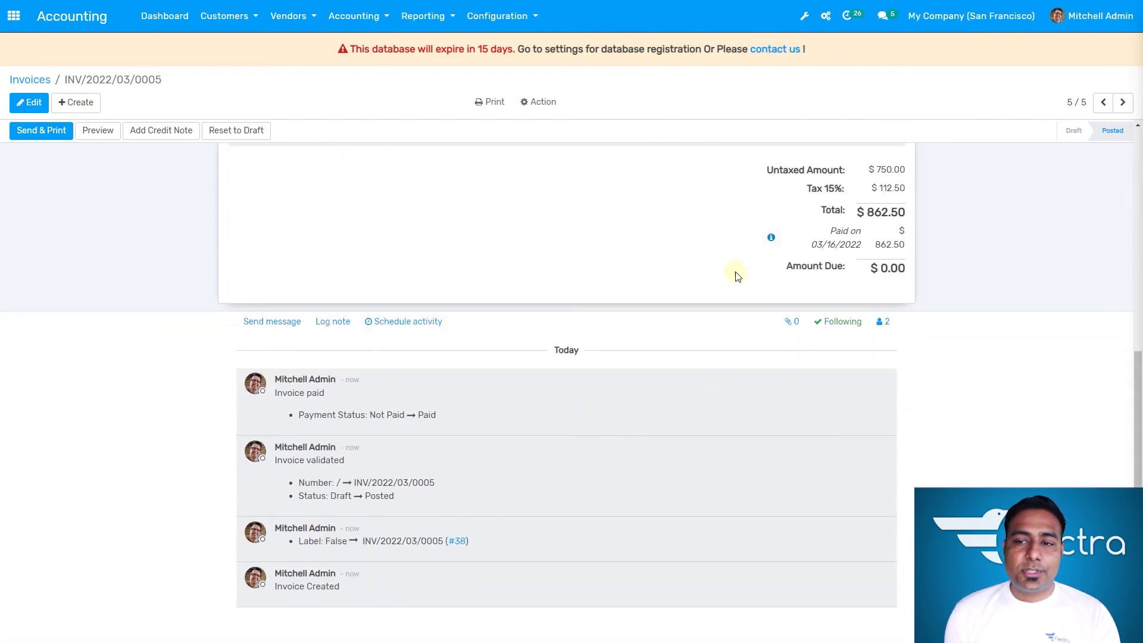
{"action": "scroll", "coordinate": [750, 303], "scroll_direction": "up", "scroll_amount": 4}
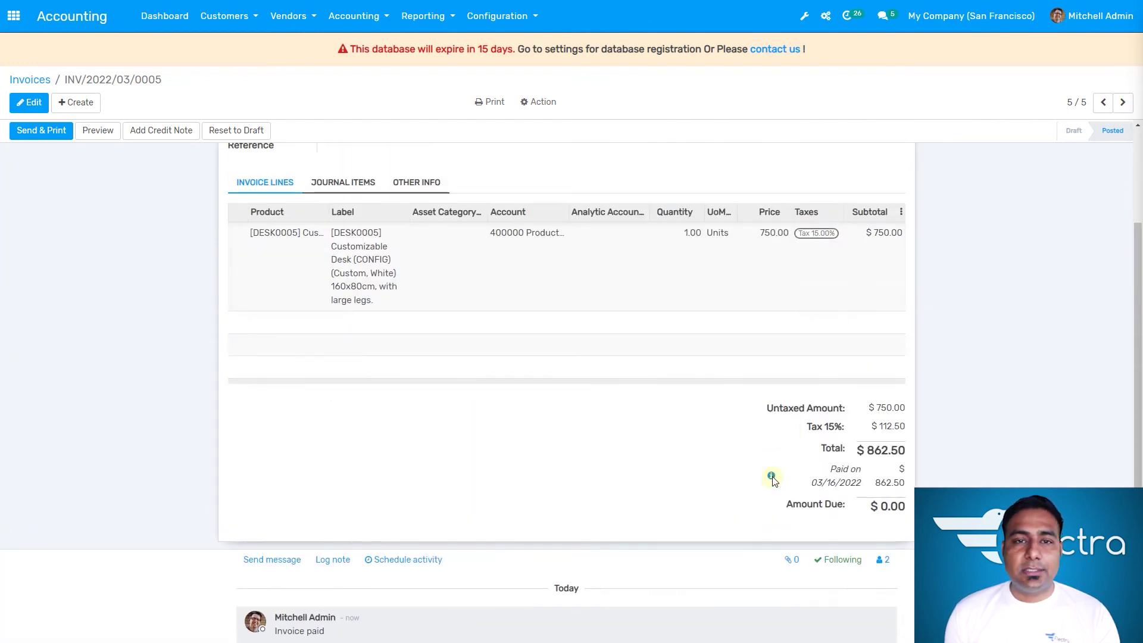
Step: View the $862.50 payment's info, then return to the Accounting Dashboard
{"action": "left_click", "coordinate": [771, 476]}
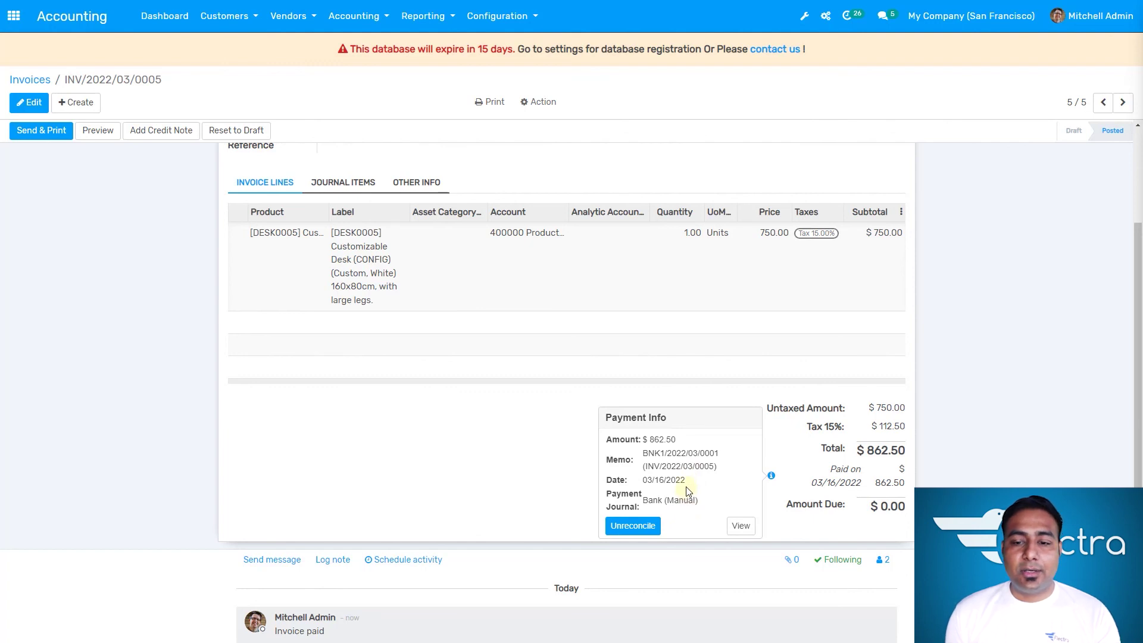
{"action": "scroll", "coordinate": [686, 488], "scroll_direction": "down", "scroll_amount": 1}
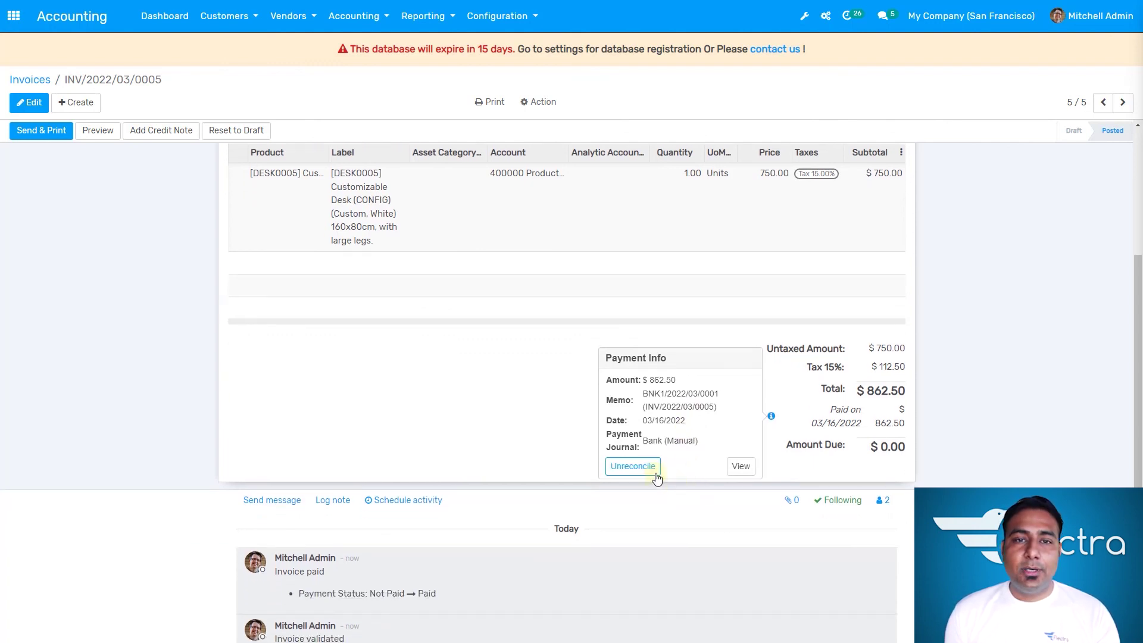
{"action": "scroll", "coordinate": [500, 432], "scroll_direction": "up", "scroll_amount": 4}
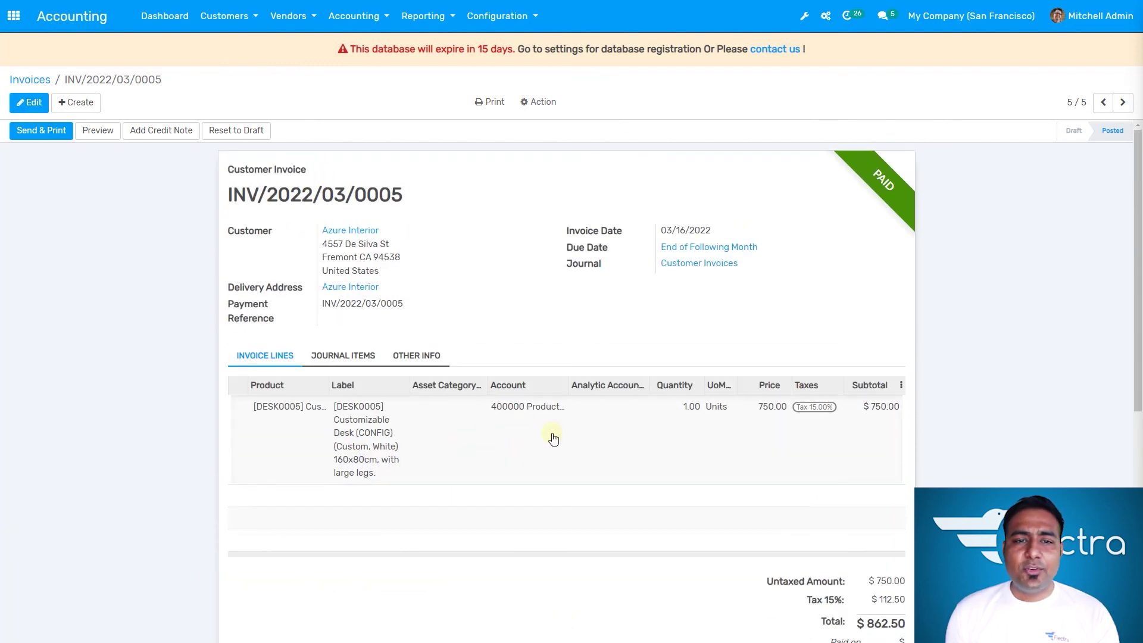
{"action": "left_click", "coordinate": [97, 23]}
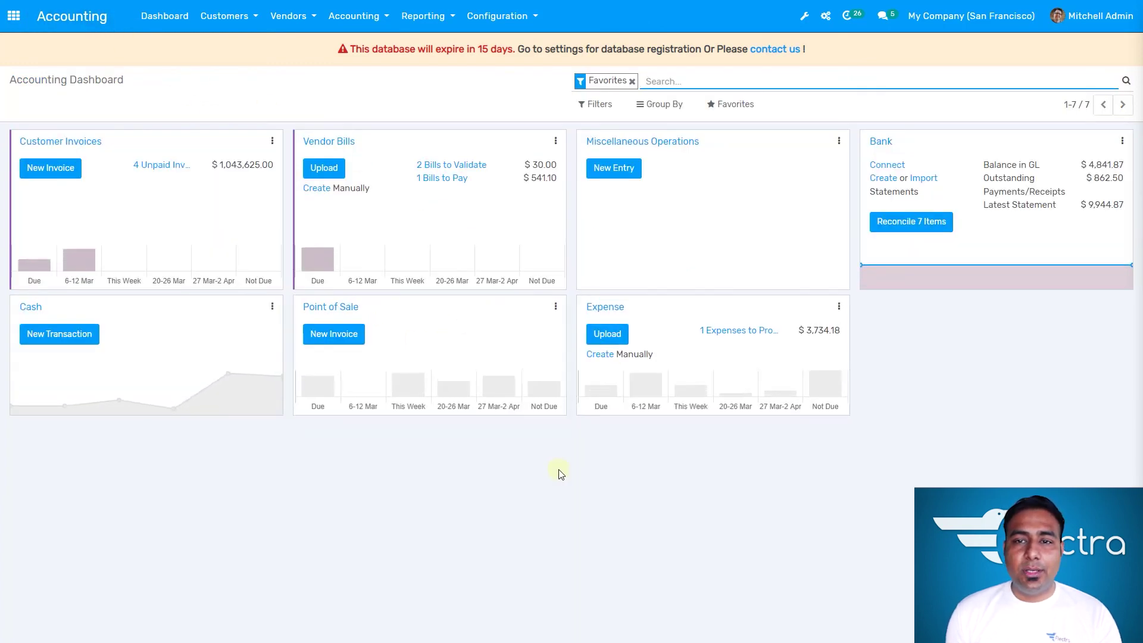